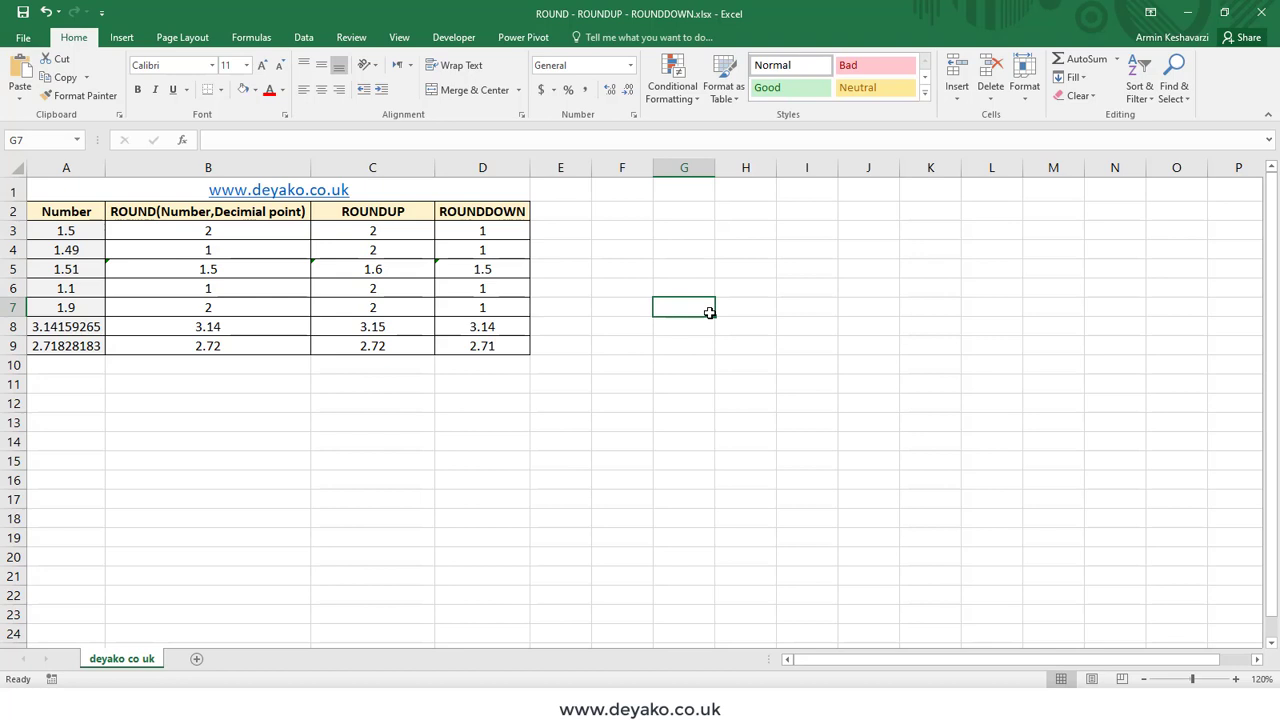
- Enter the number 1.3245697456 in cell G5
left_click(690, 269)
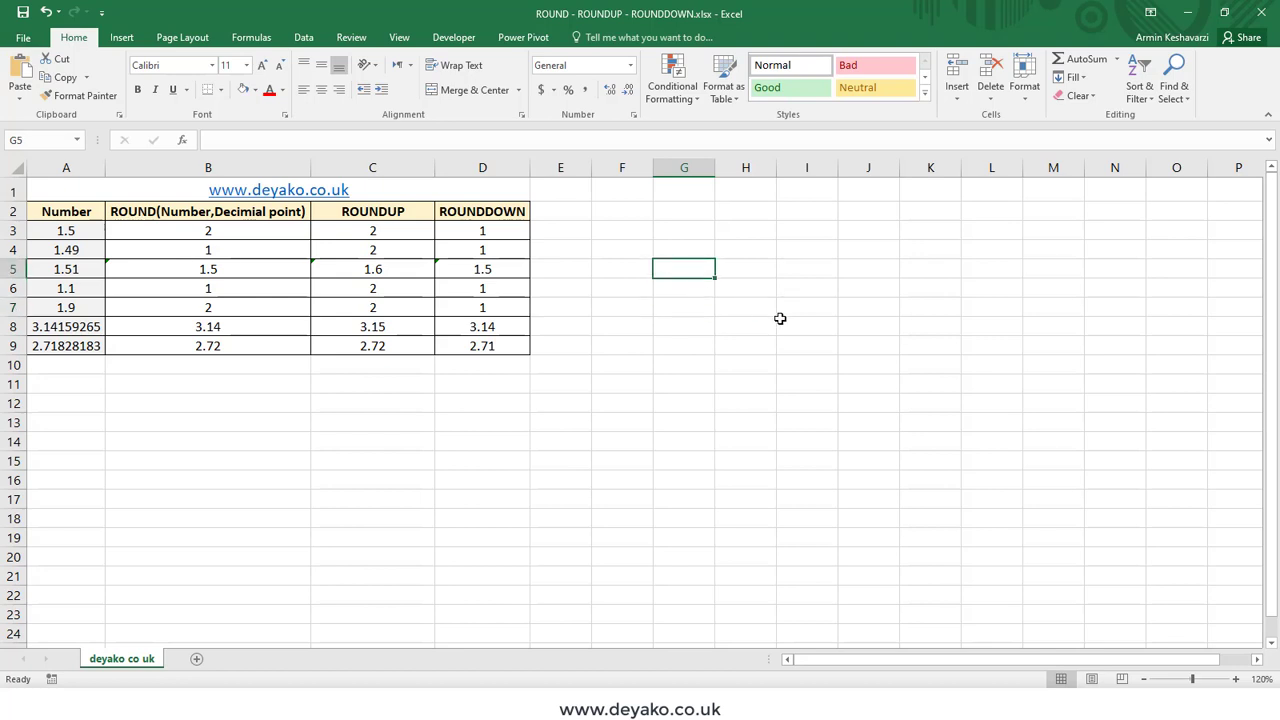
type("1.3245697")
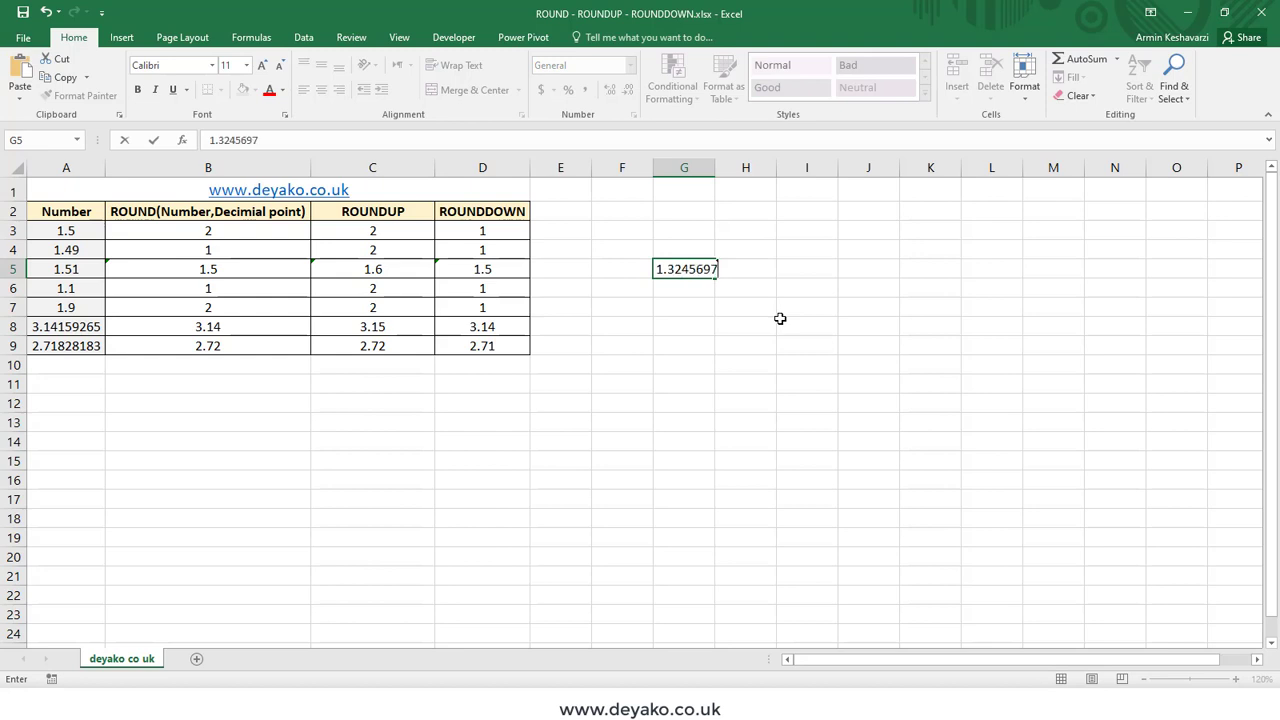
type("456")
key("Return")
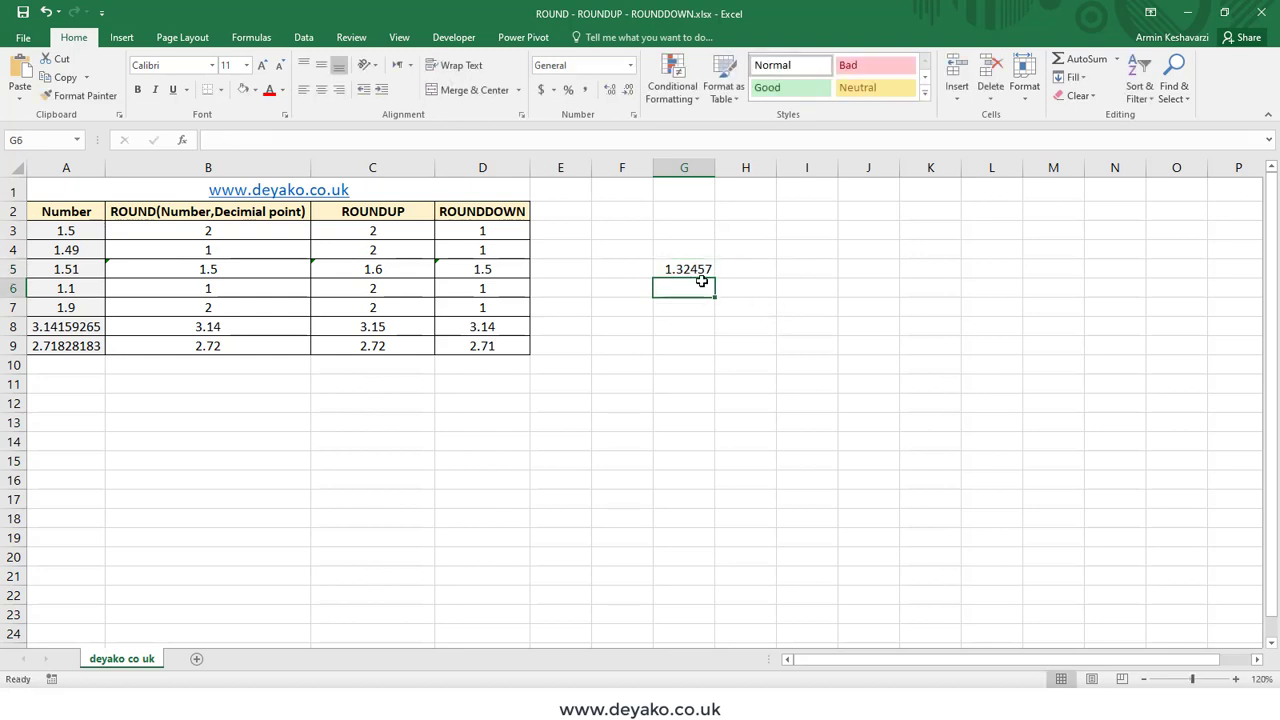
left_click(698, 270)
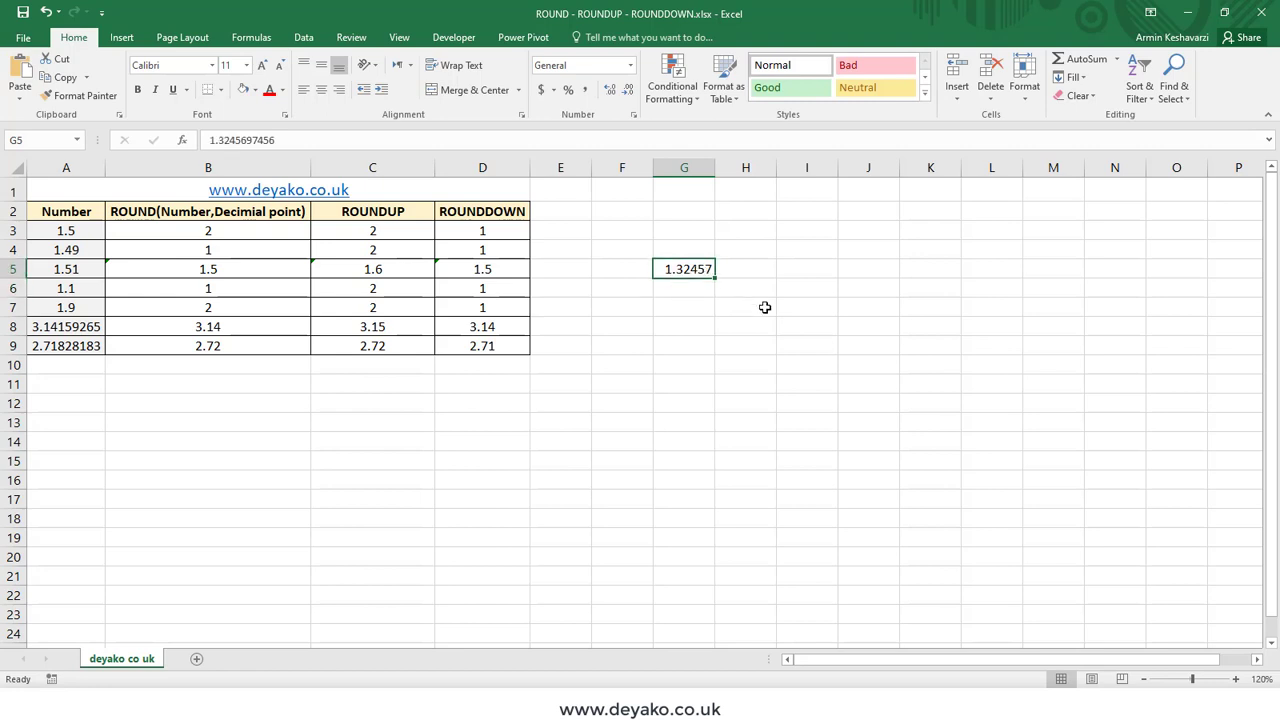
- Enter the formula =G5^2 in cell H5 to square the number in G5
left_click(761, 270)
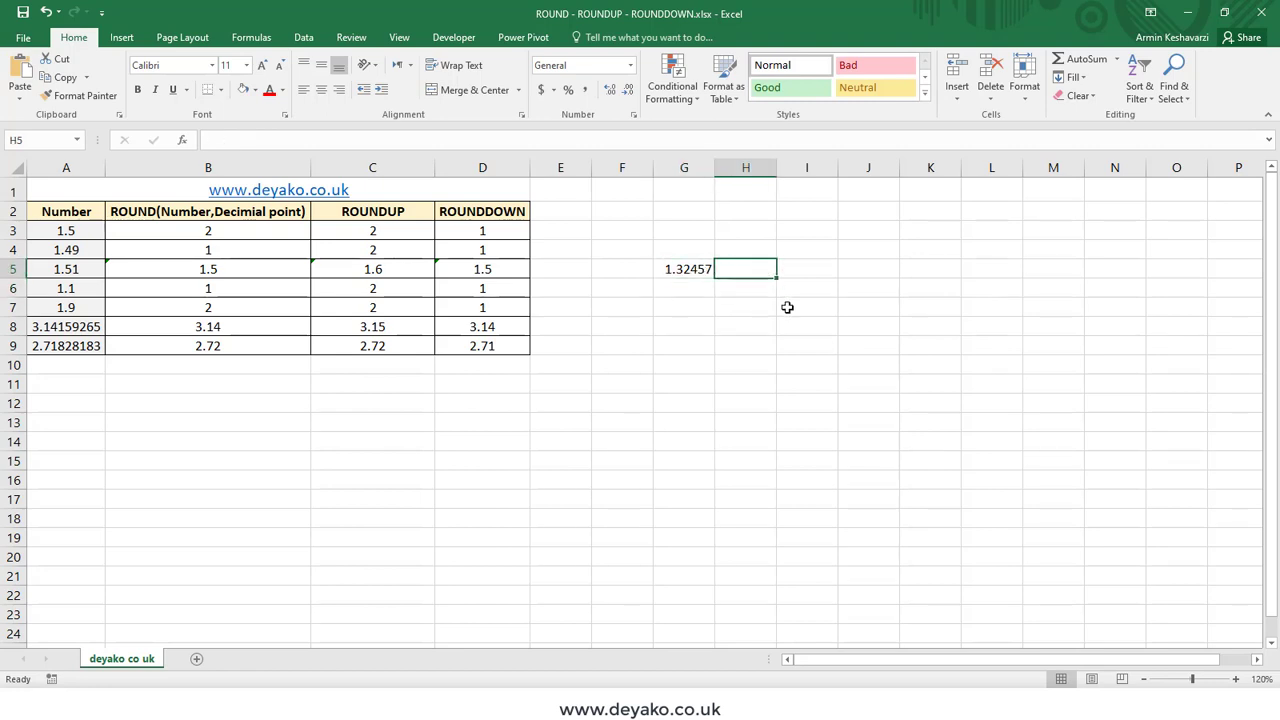
type("=")
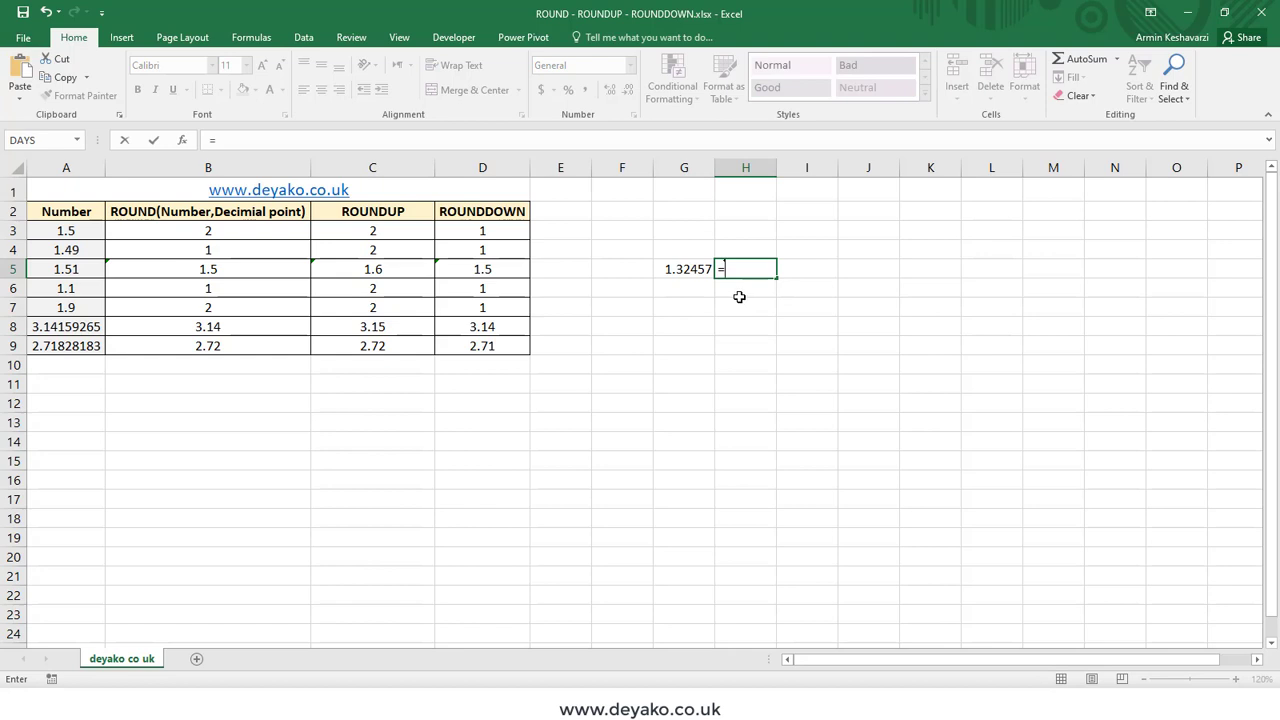
left_click(683, 271)
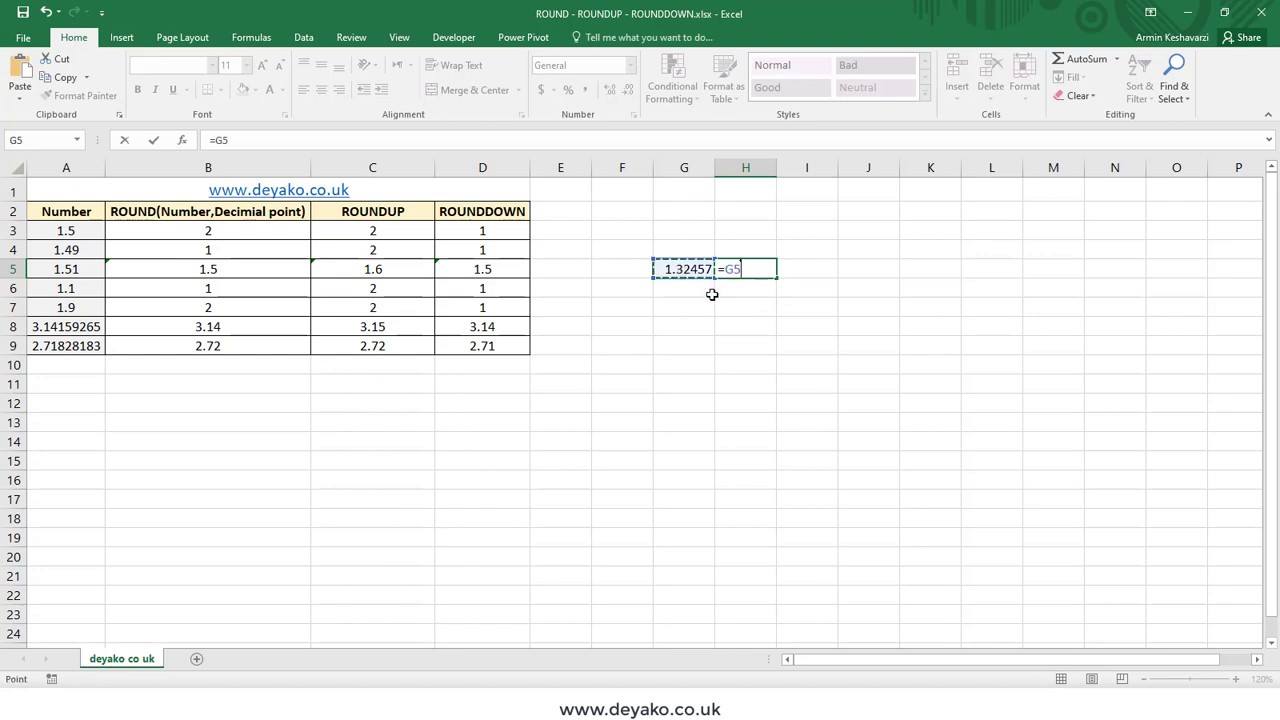
type("^2")
key("Return")
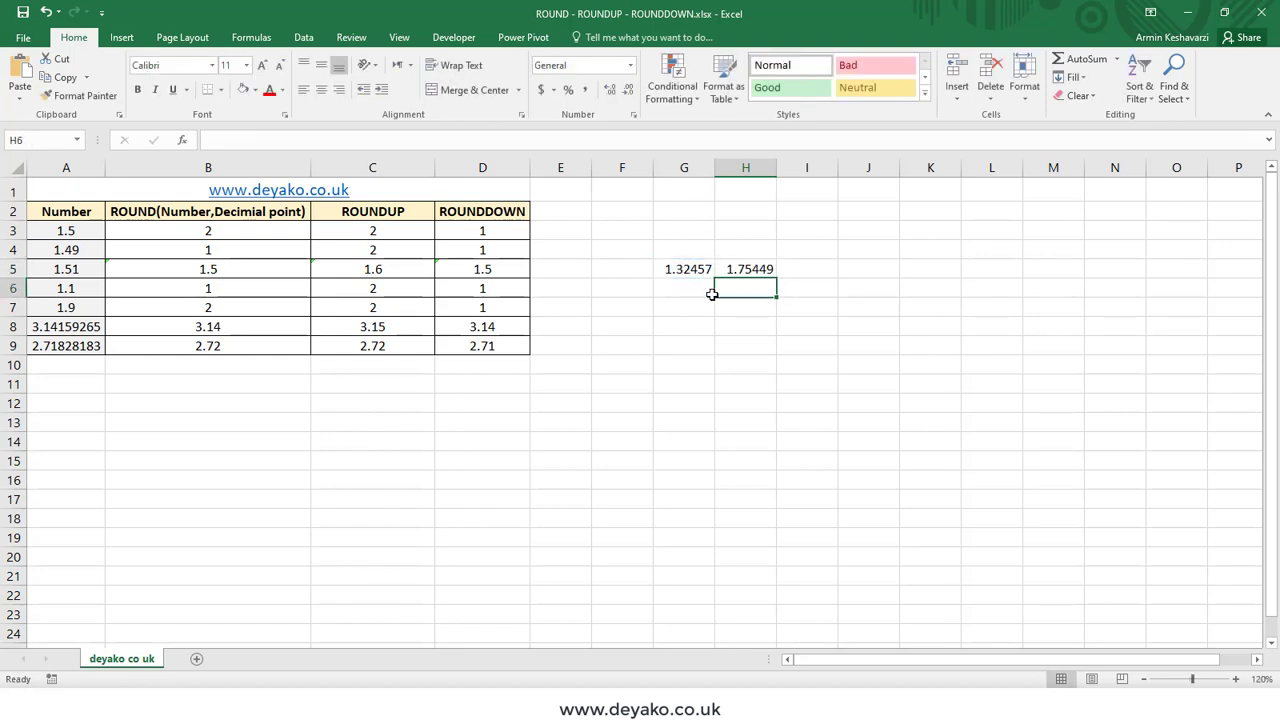
- Review the squaring formula in cell H5 without changing it
left_click(760, 268)
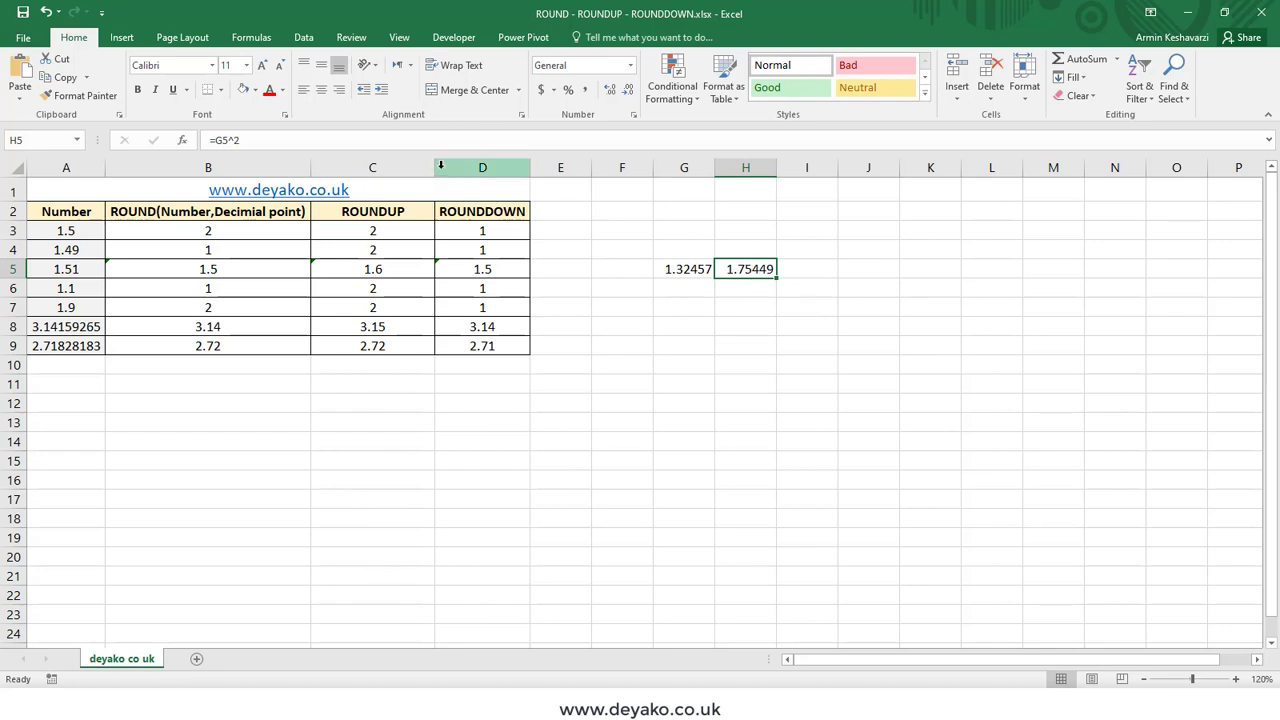
left_click(251, 141)
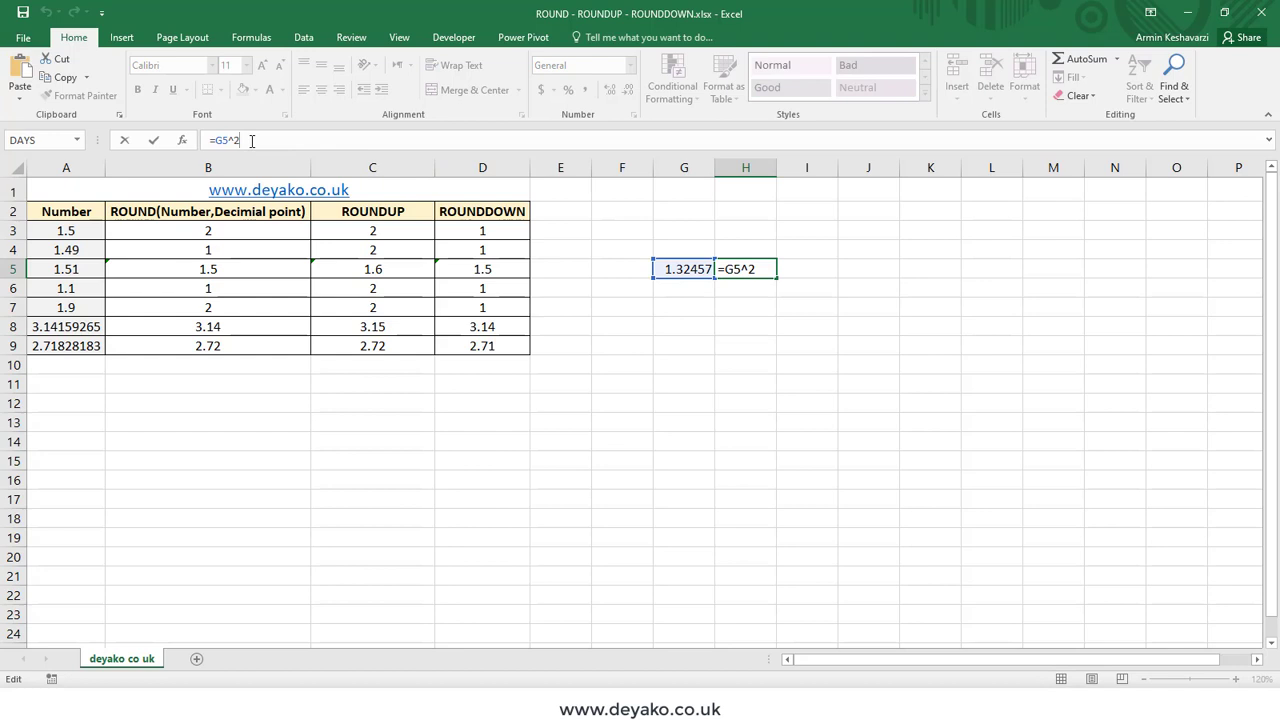
key("Return")
- Reduce the displayed decimals of cell G5 so it shows a whole number
left_click(690, 266)
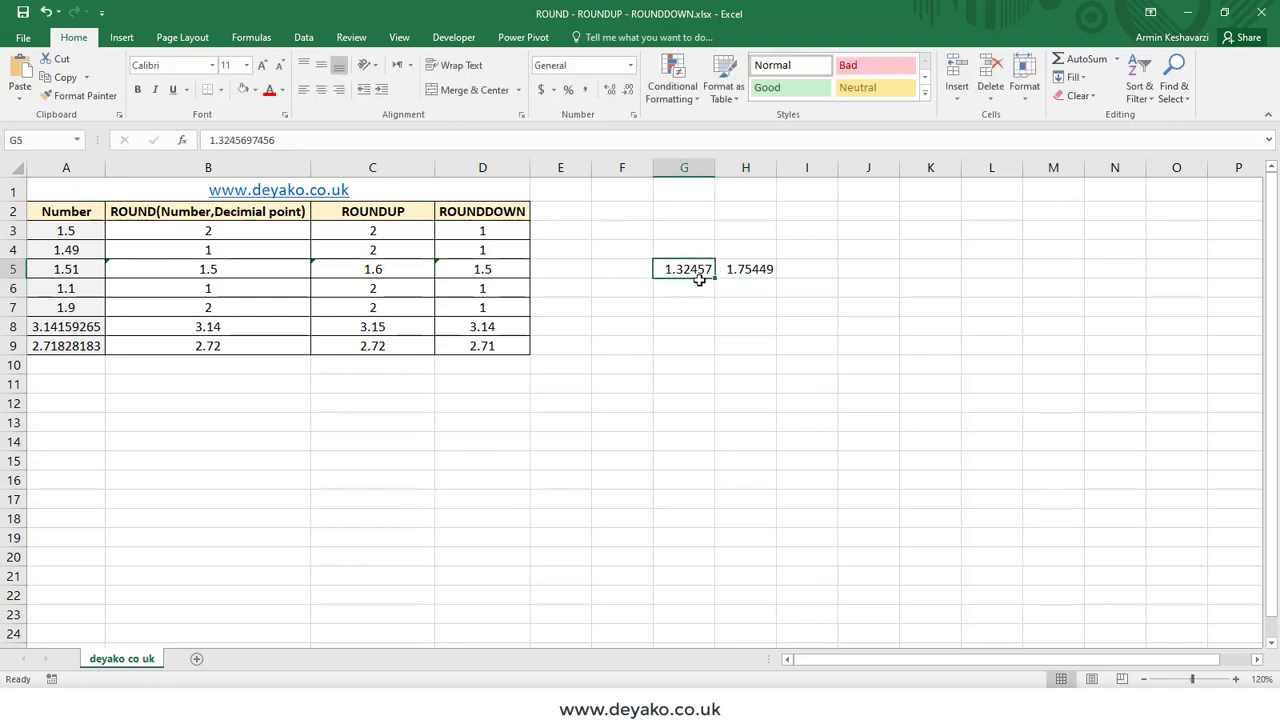
left_click(612, 89)
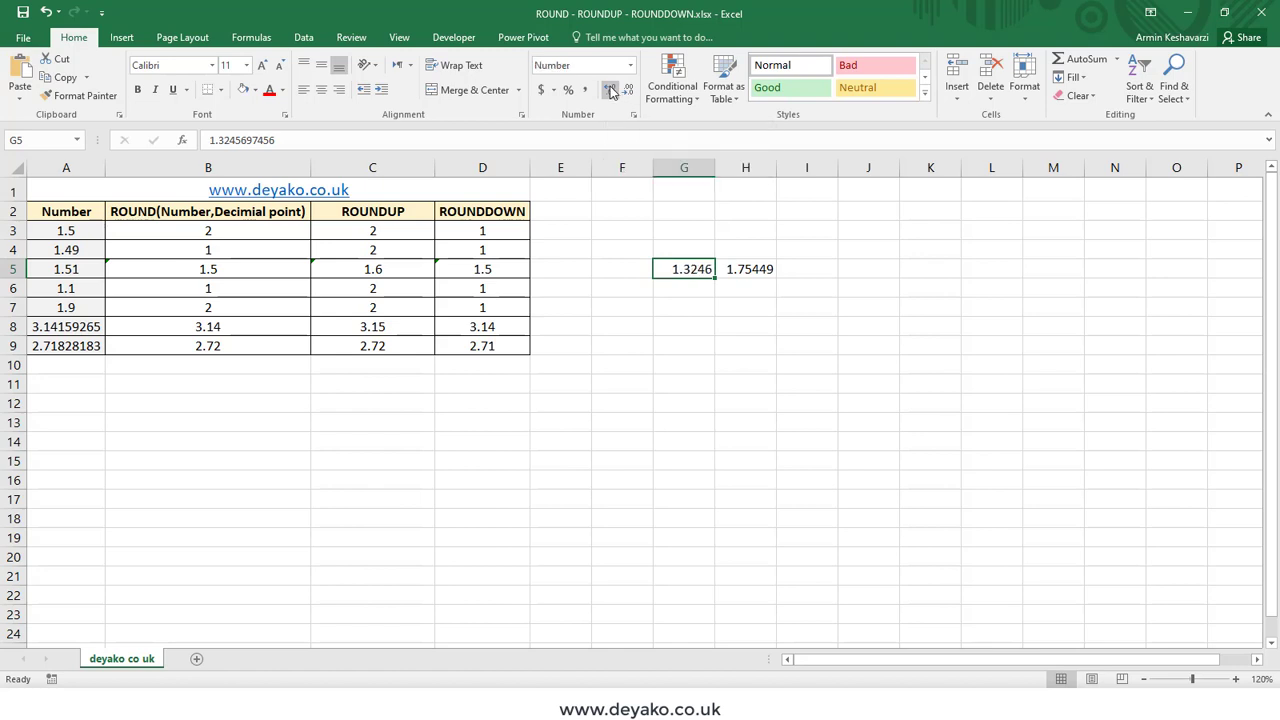
left_click(611, 88)
left_click(627, 89)
left_click(628, 89)
left_click(629, 89)
left_click(631, 90)
left_click(631, 89)
- Compare the stored decimals of G5 with its displayed value and with the squared value in H5
left_click(232, 142)
left_click_drag(218, 142, 310, 146)
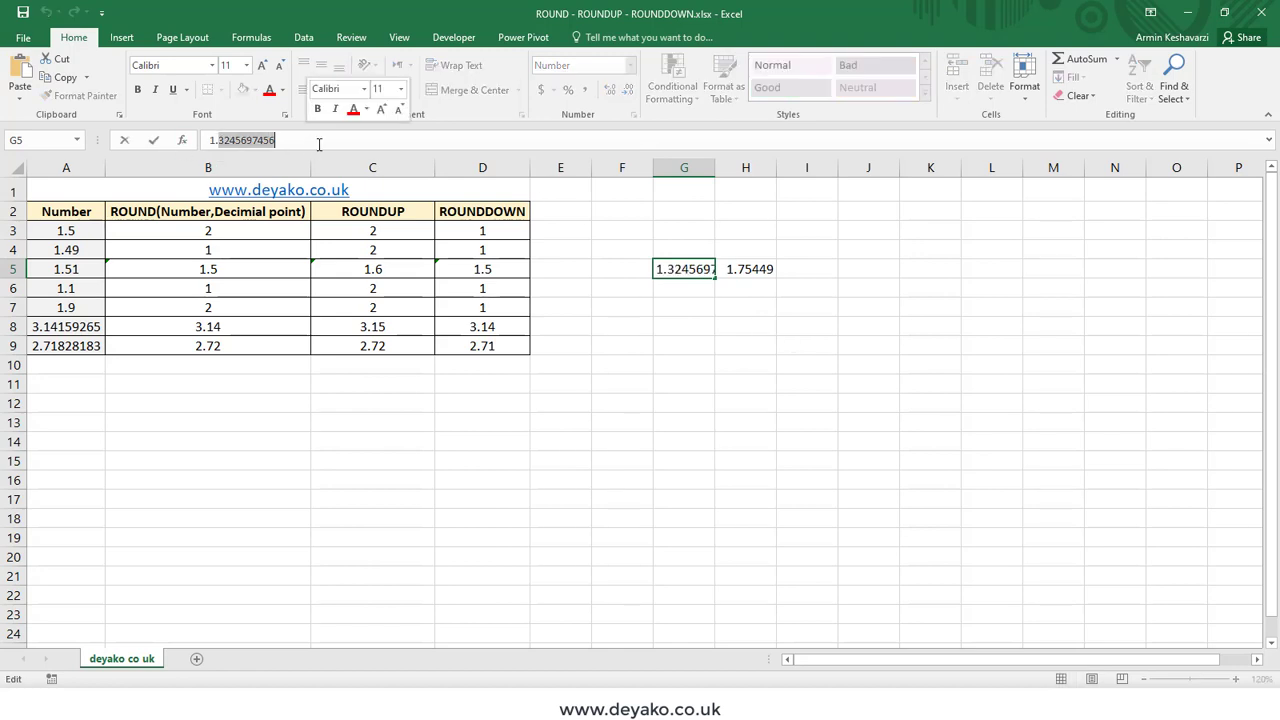
left_click(686, 265)
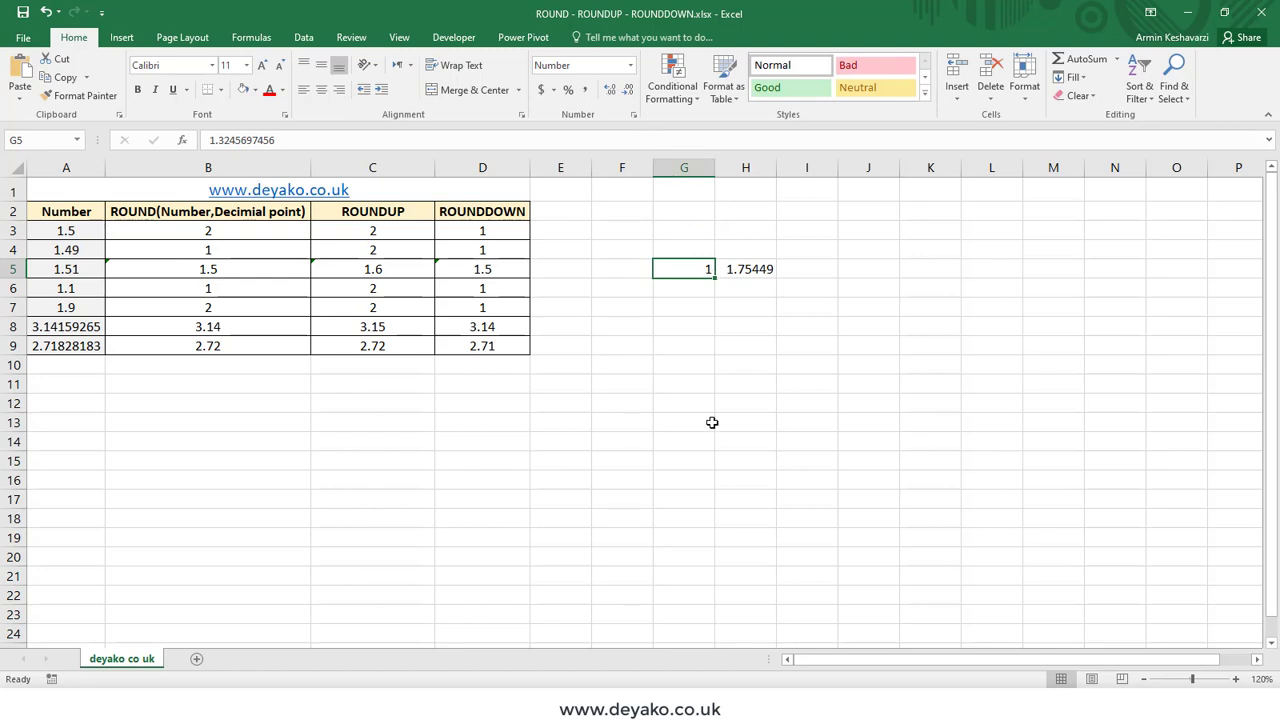
left_click(766, 272)
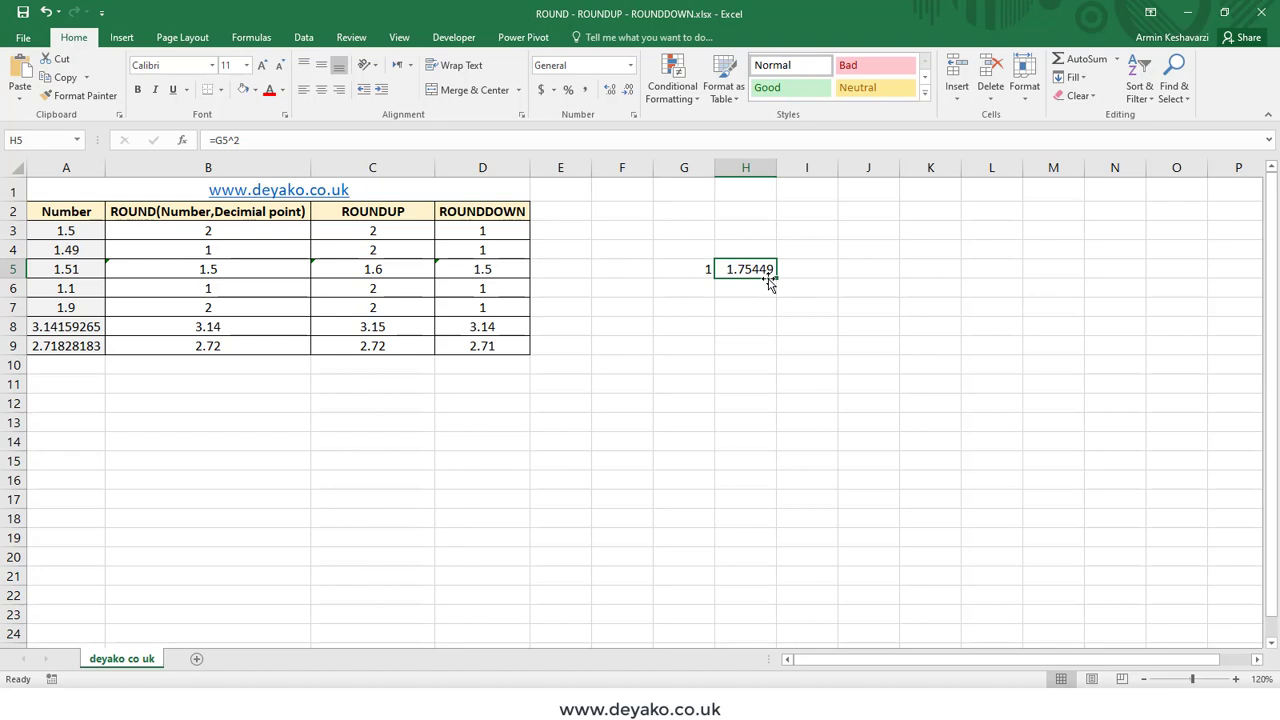
left_click(692, 268)
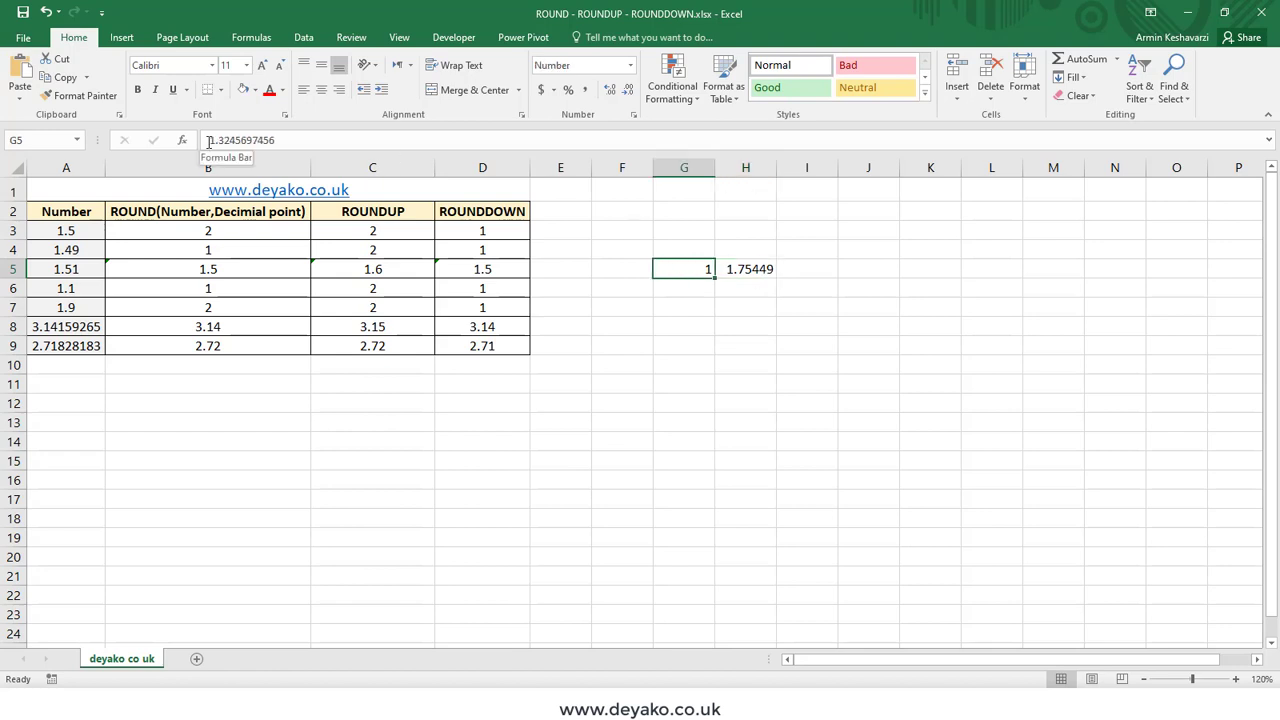
- Change the formula in H5 to =ROUND(G5,0)^2 so the number is rounded before squaring
left_click(748, 272)
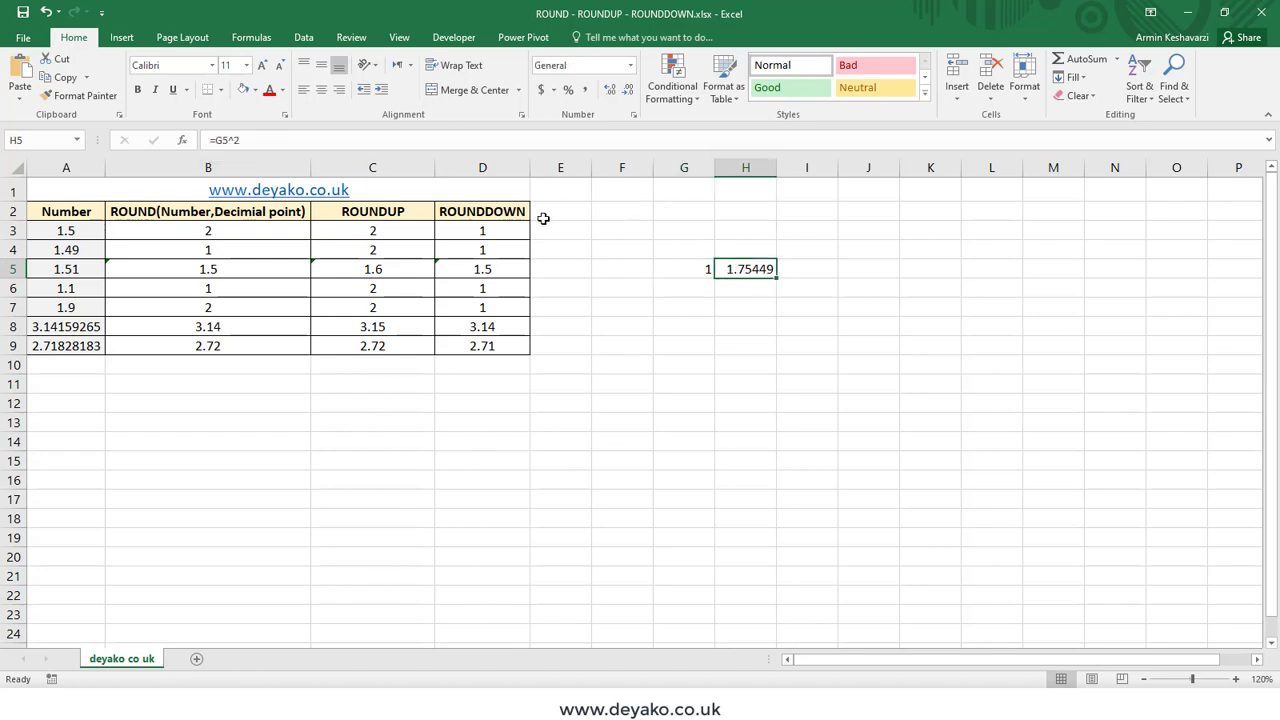
left_click(222, 143)
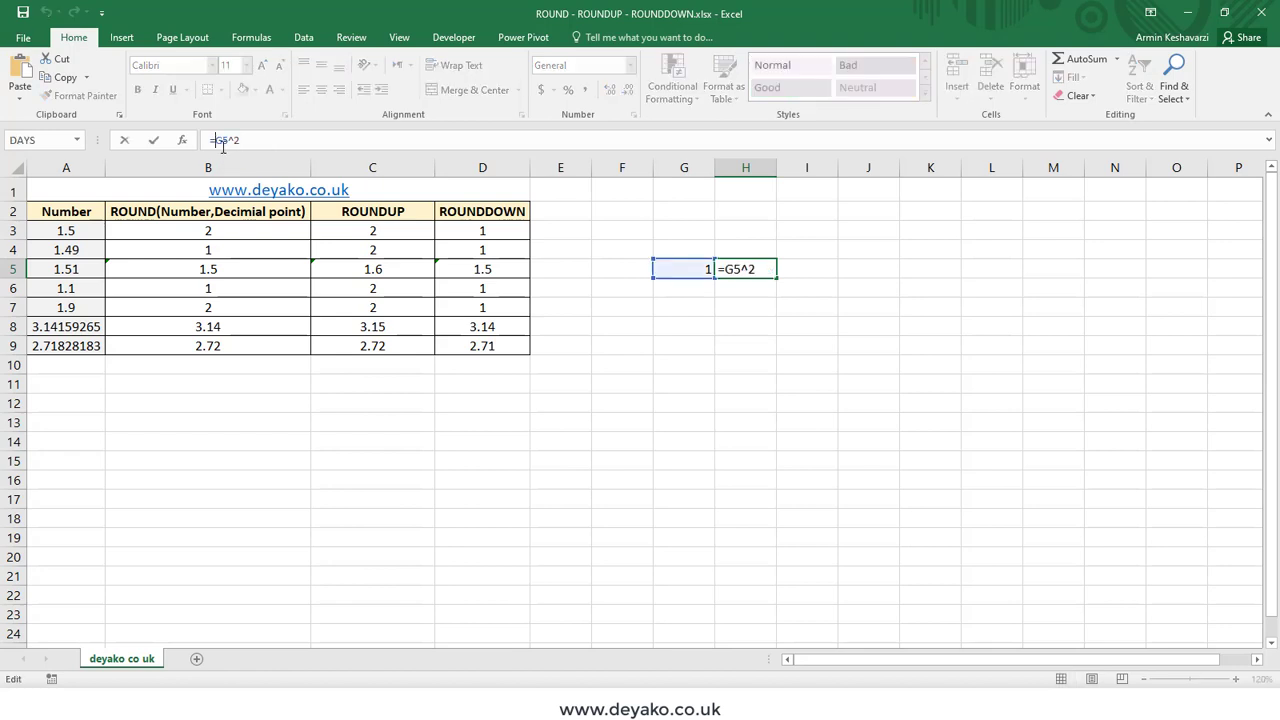
type("rou")
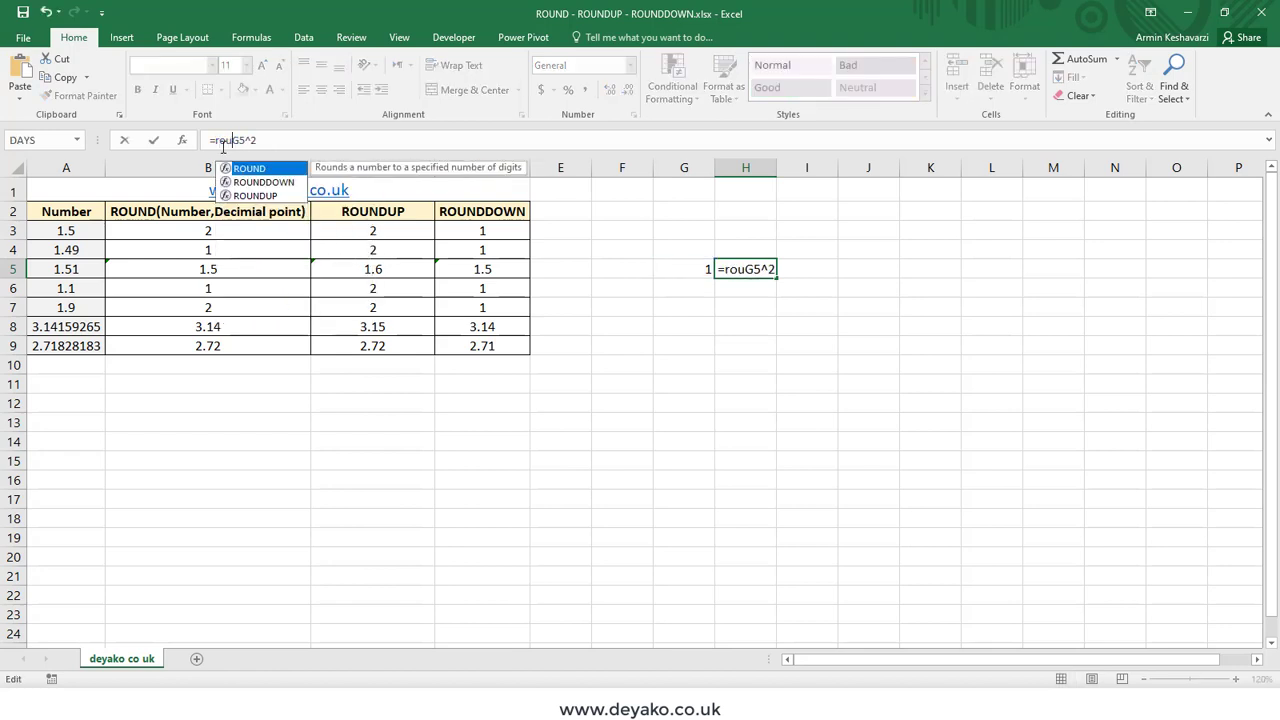
key("Tab")
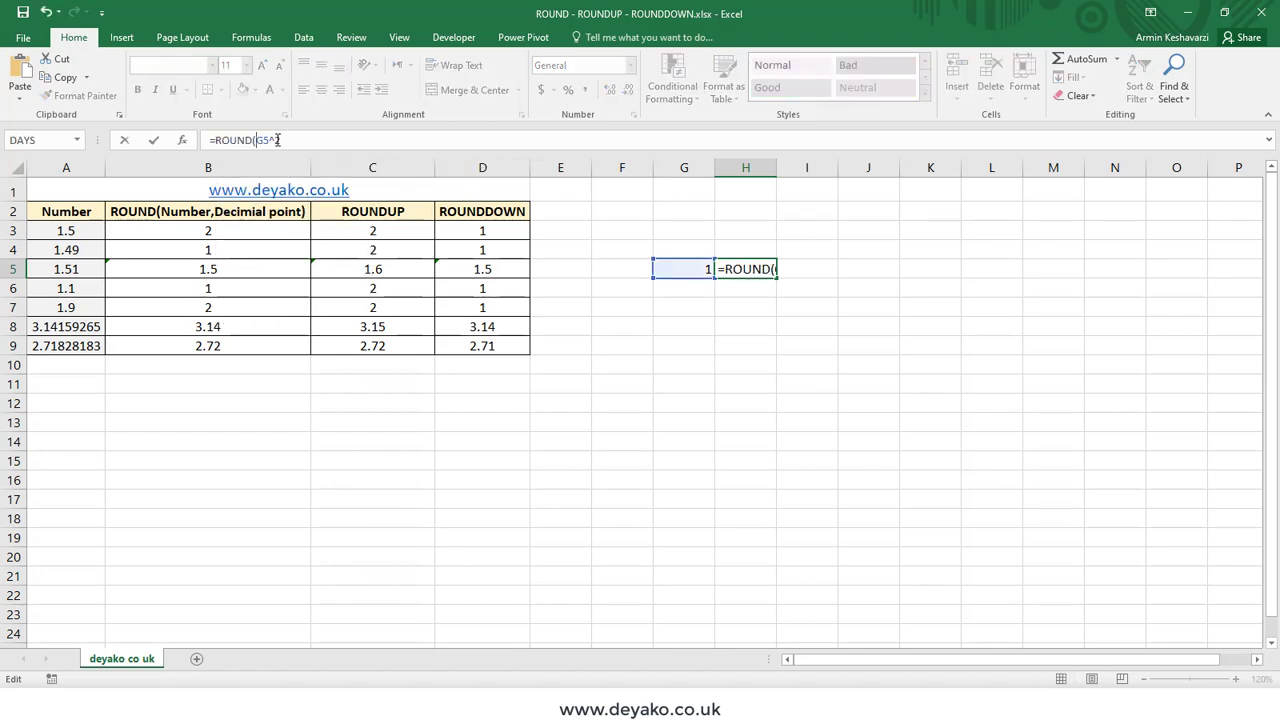
double_click(268, 141)
left_click(270, 141)
type(",")
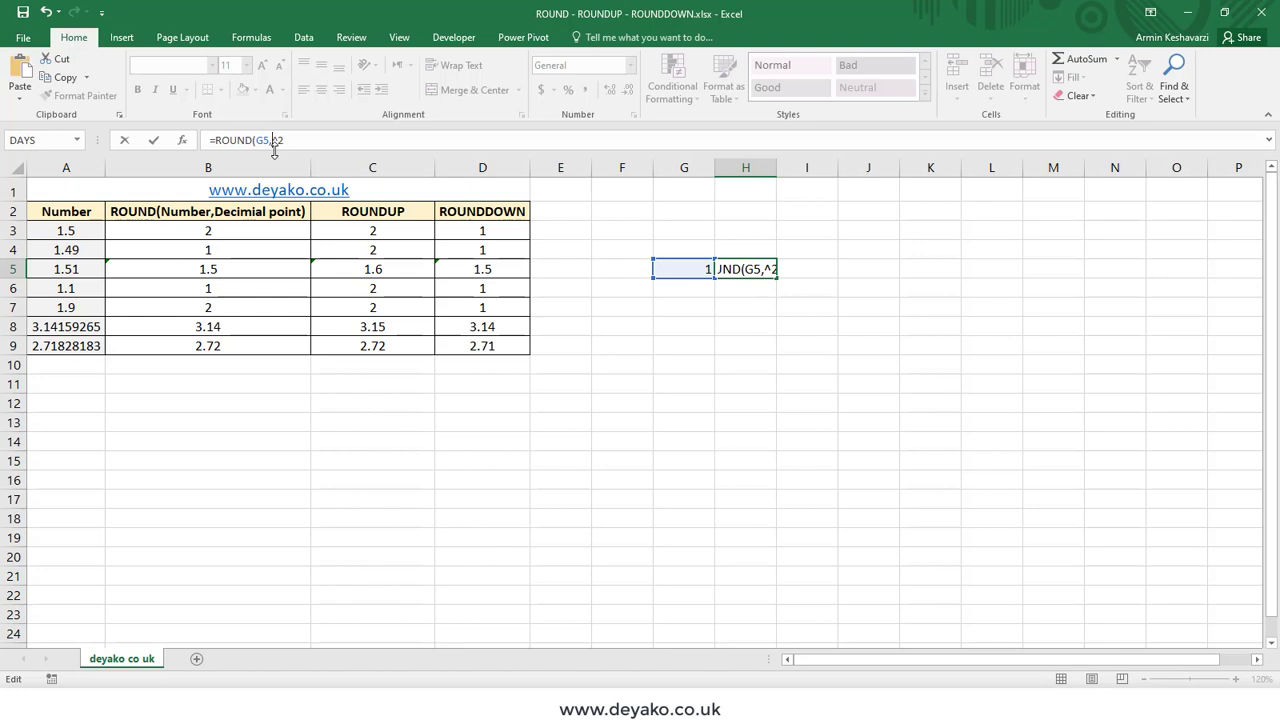
type("0")
left_click_drag(279, 140, 274, 140)
key("Return")
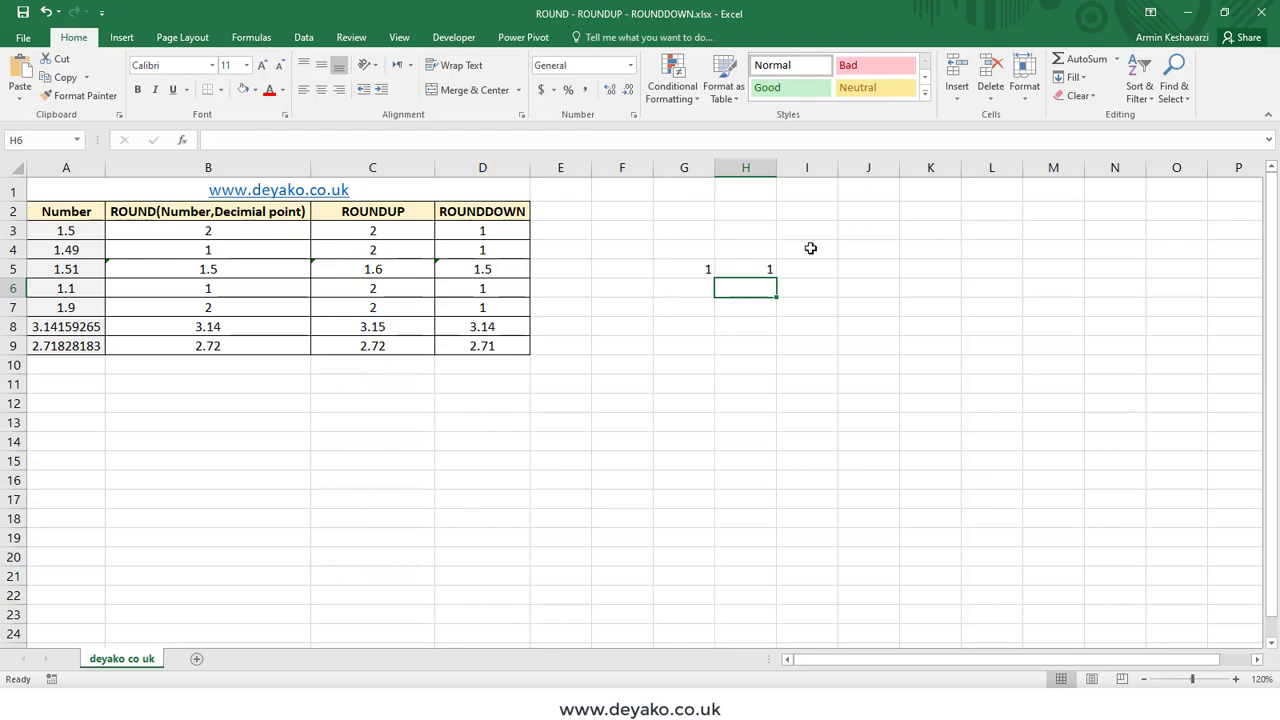
left_click(769, 265)
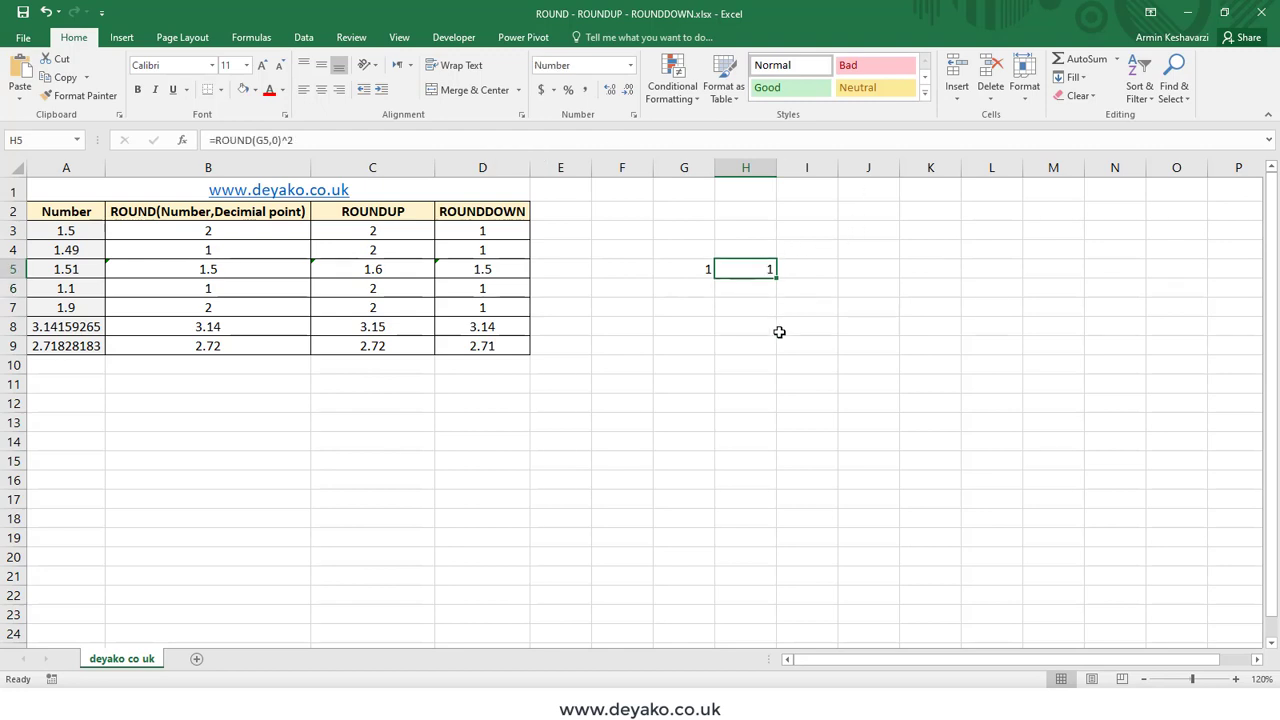
- Increase the displayed decimals of cell G5 to three and inspect its full stored value
left_click(704, 270)
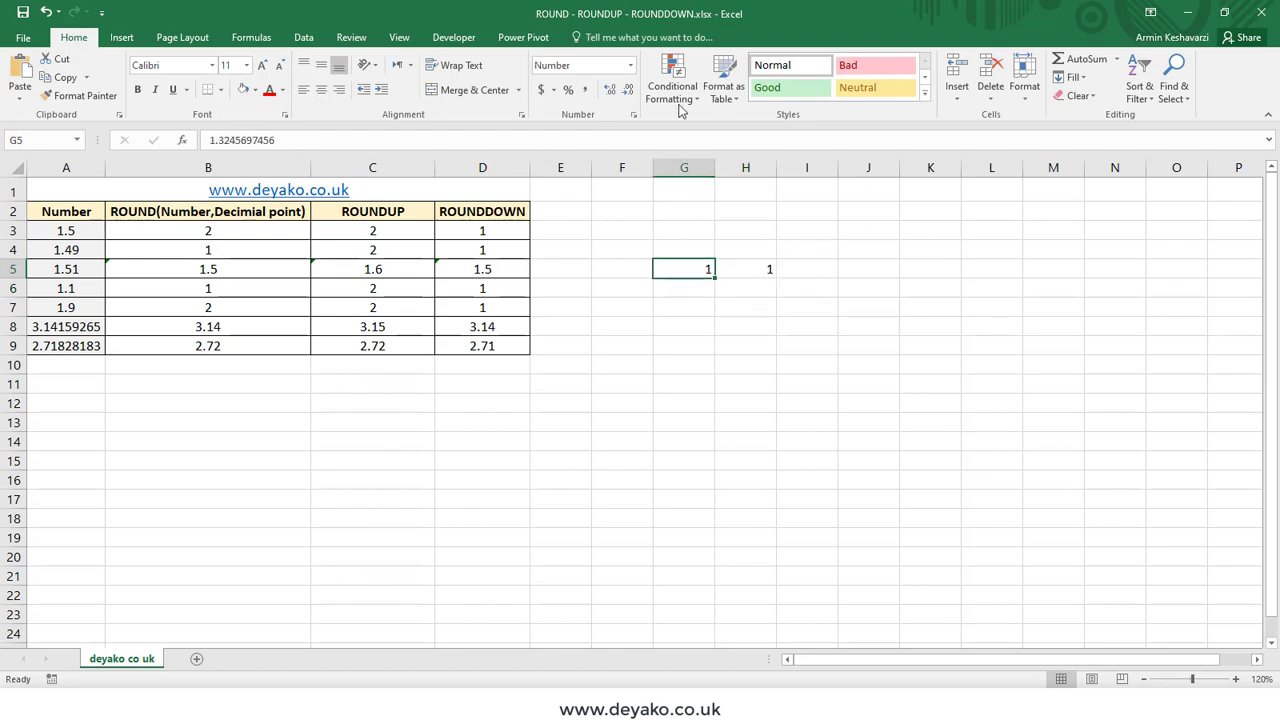
left_click(614, 90)
left_click(614, 90)
left_click(614, 90)
double_click(703, 271)
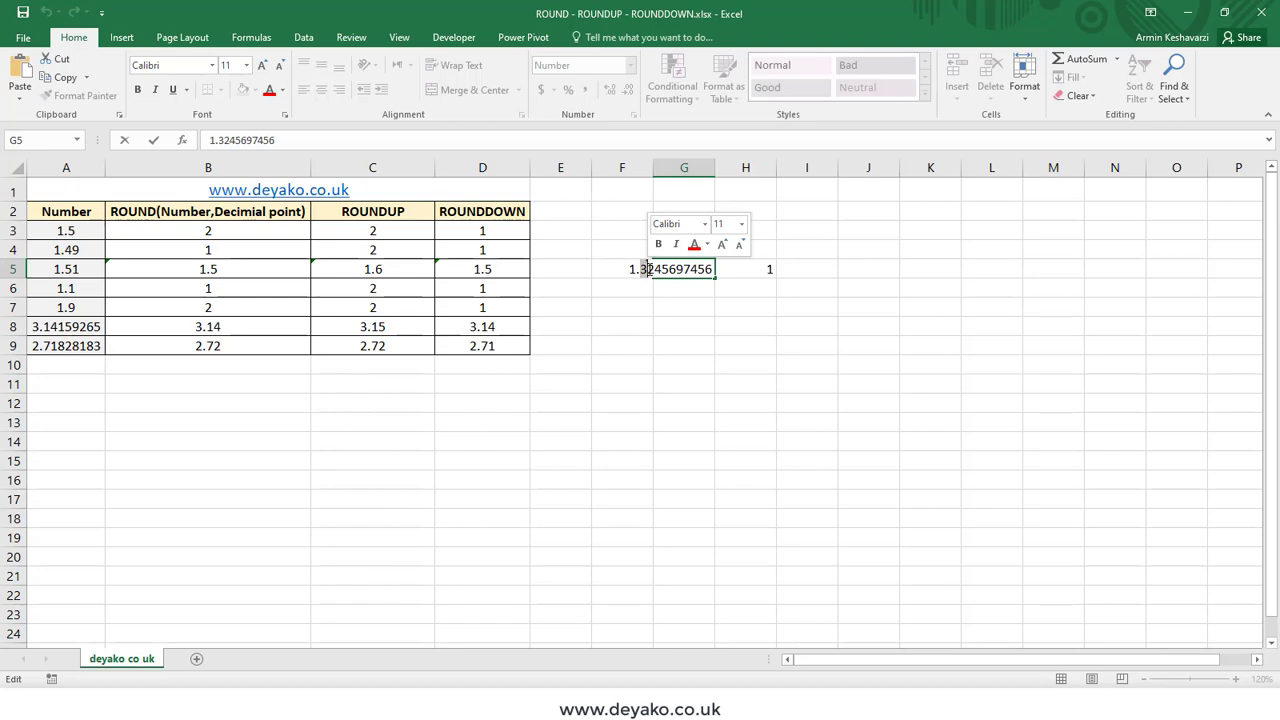
- Compare the ROUND results in B3:B9 with the source numbers in A3:A9
left_click(160, 234)
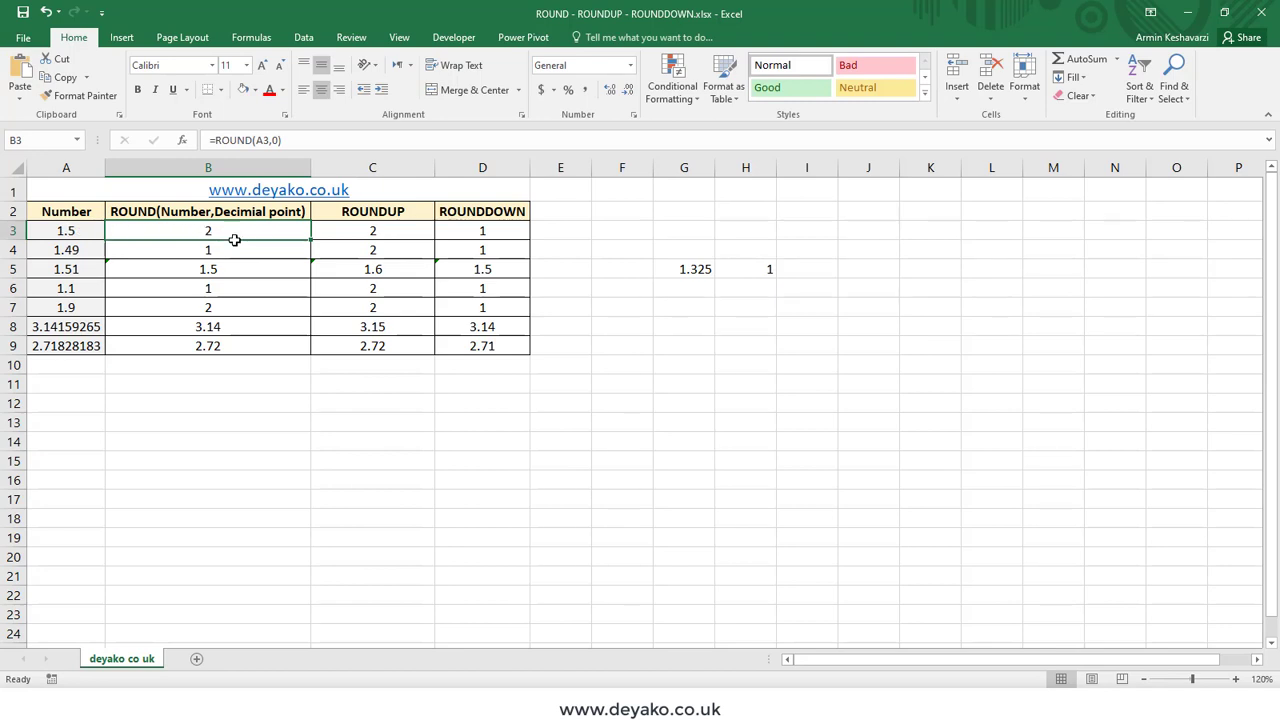
left_click_drag(243, 240, 222, 346)
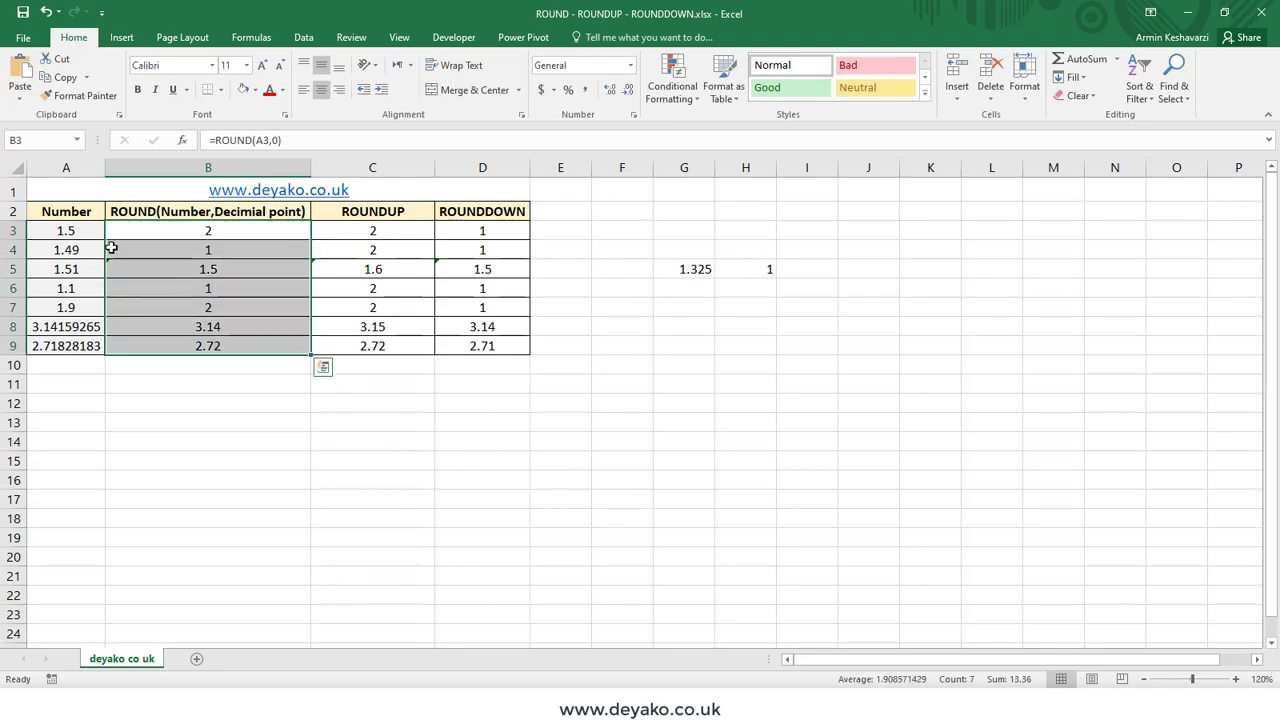
left_click_drag(72, 230, 90, 348)
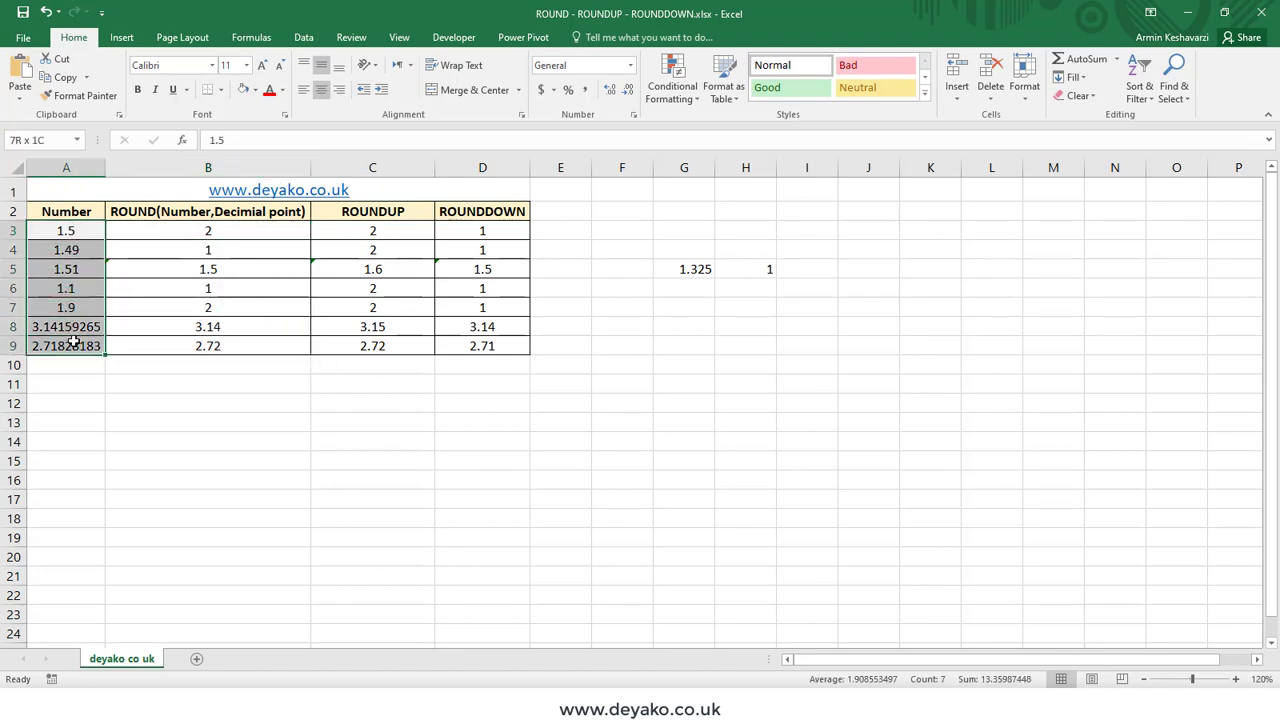
left_click(174, 237)
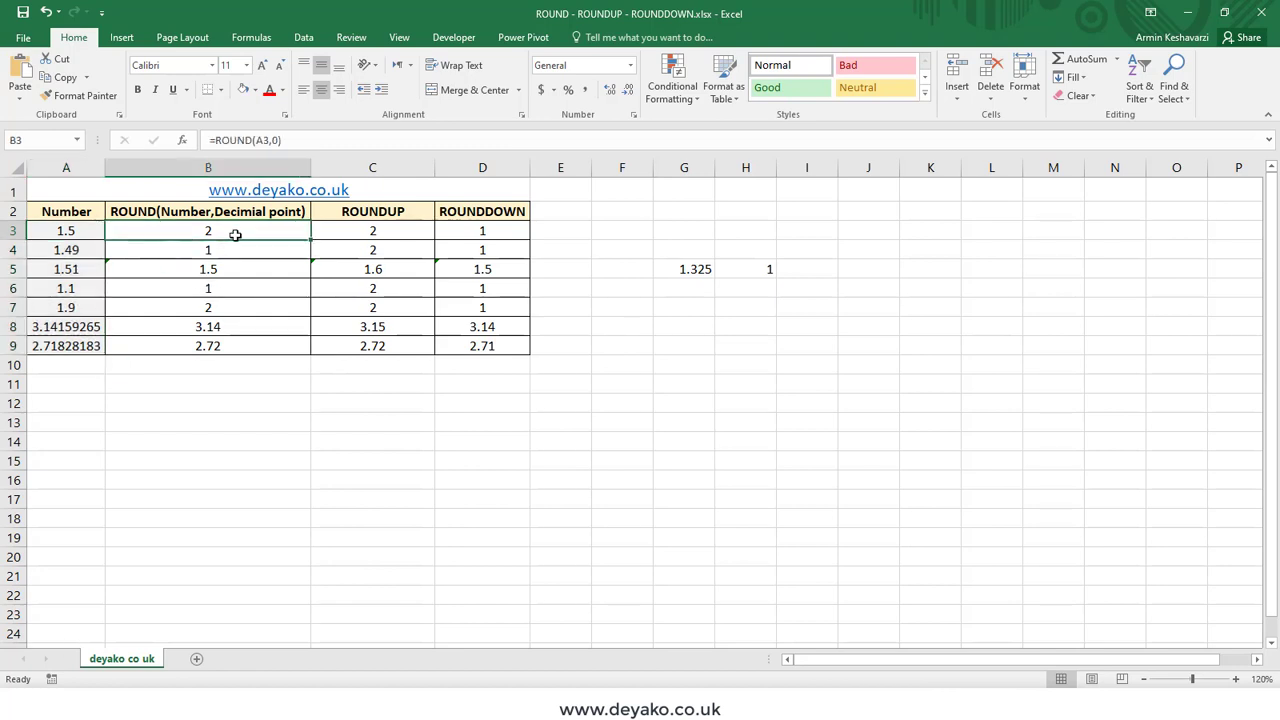
left_click(72, 232)
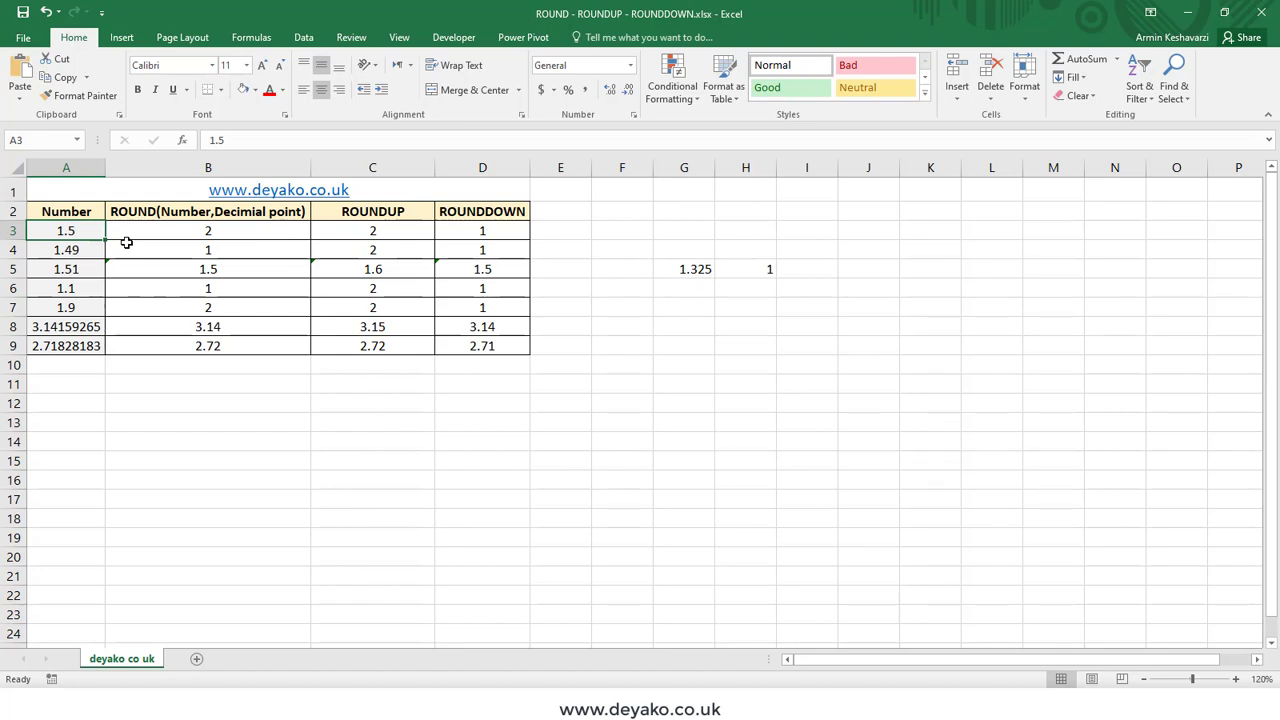
- Examine the number and decimal-place arguments of the ROUND formula in cell B3
left_click(177, 228)
left_click(270, 140)
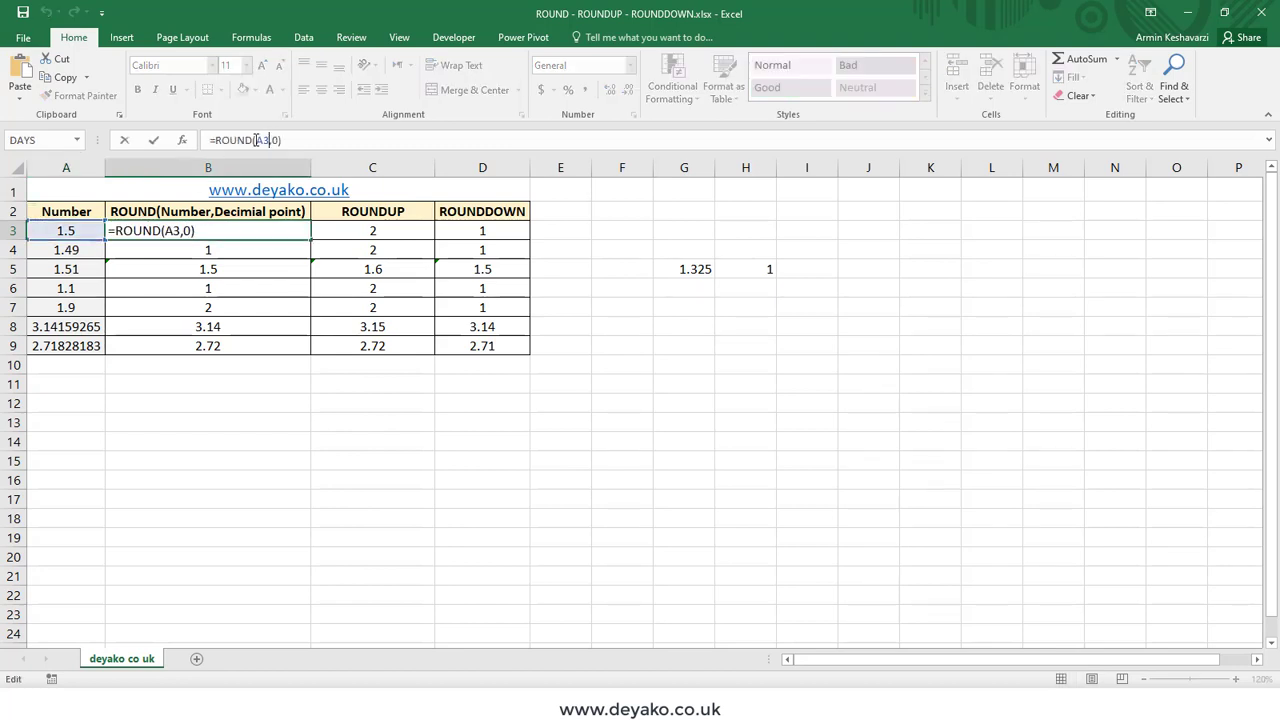
left_click_drag(253, 140, 268, 140)
double_click(276, 140)
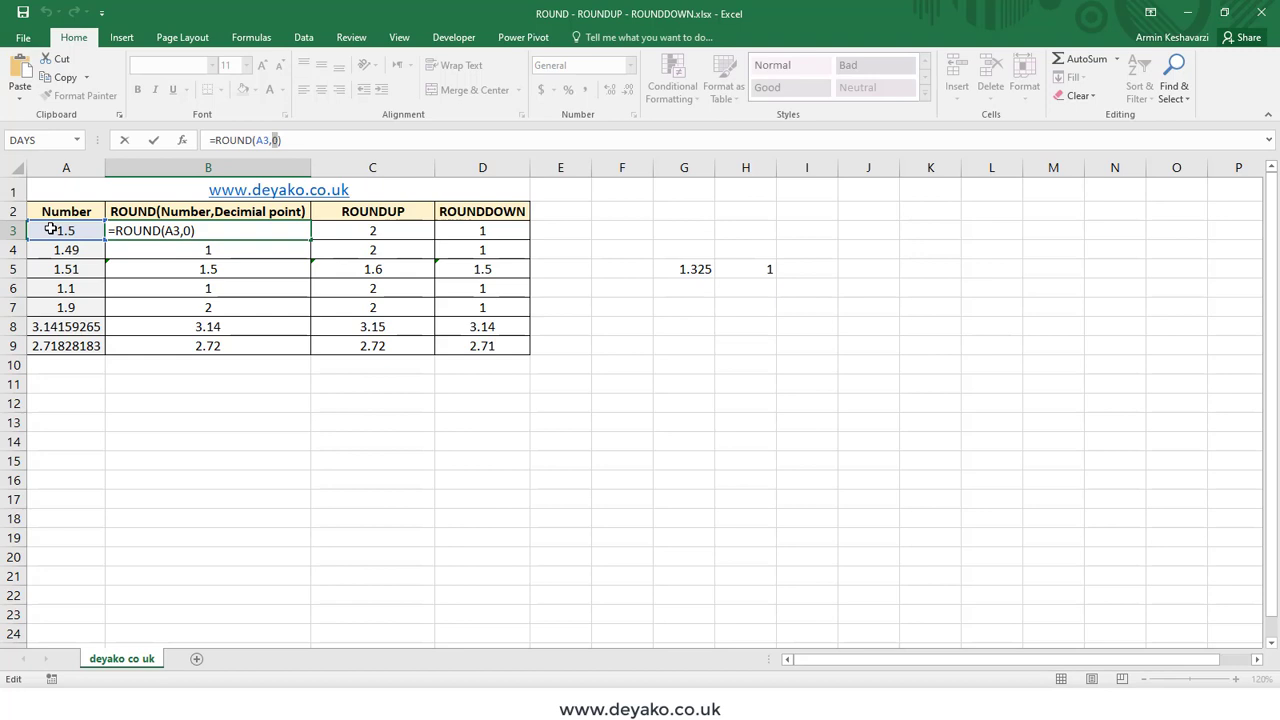
key("Return")
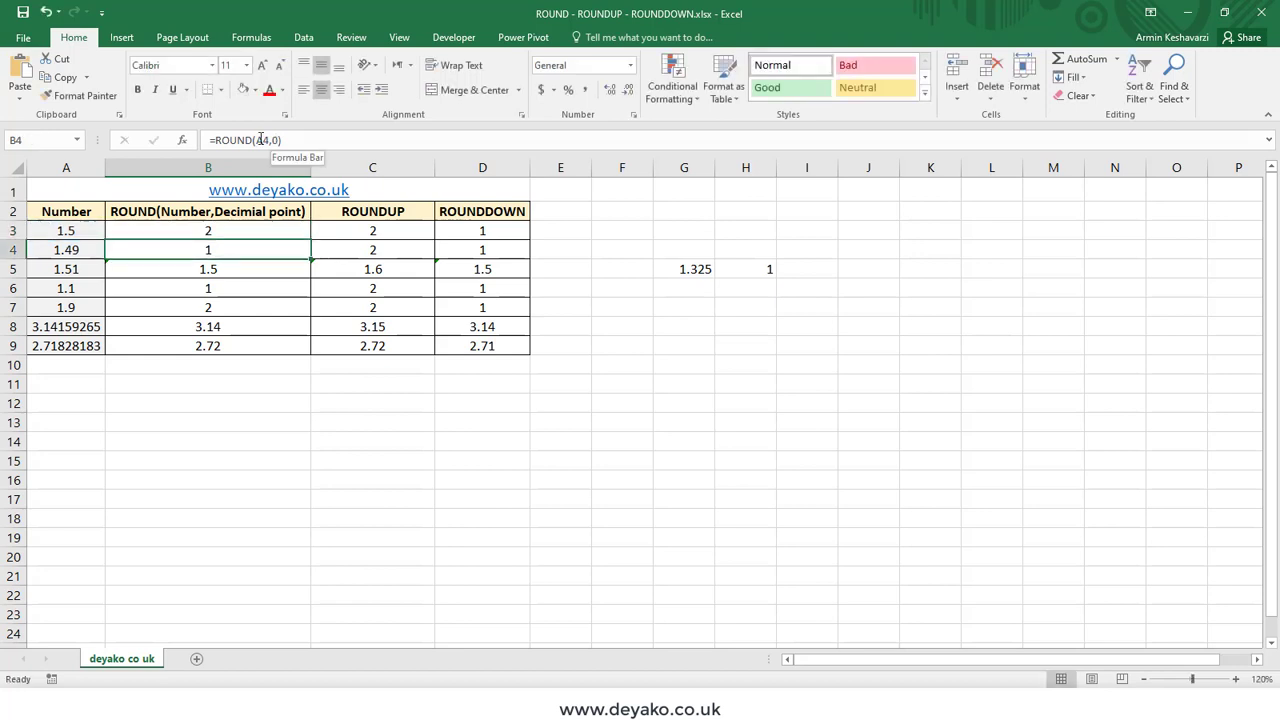
- Examine the arguments of the ROUND formula in cell B4 and leave it unchanged
left_click(244, 140)
double_click(263, 140)
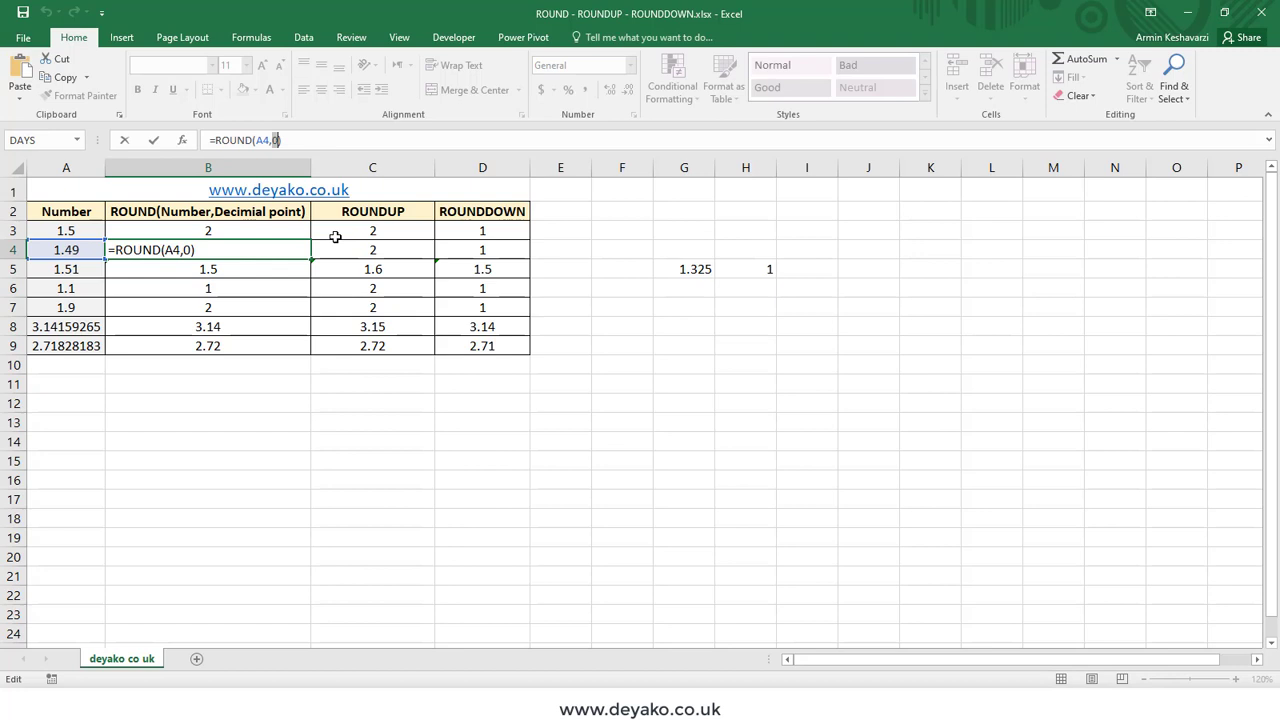
key("Return")
left_click(232, 250)
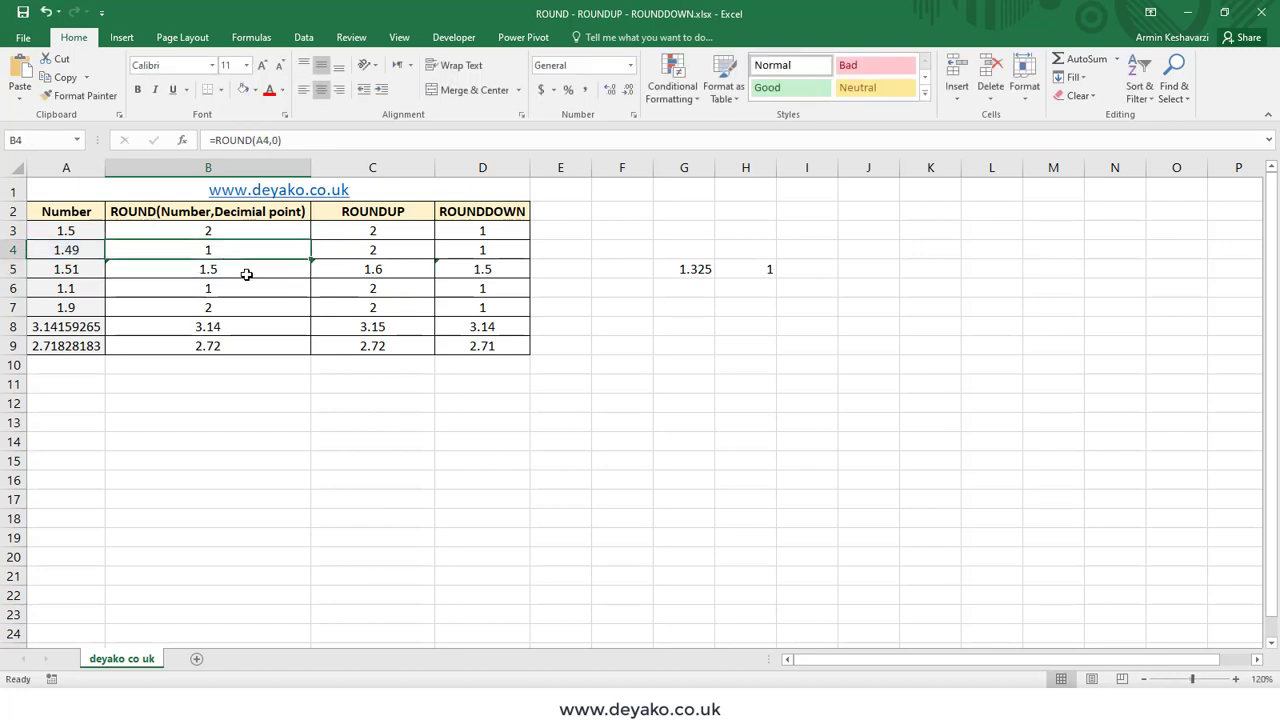
- Set the decimal-place argument of the ROUND formula in cell B4 to 1
left_click(276, 140)
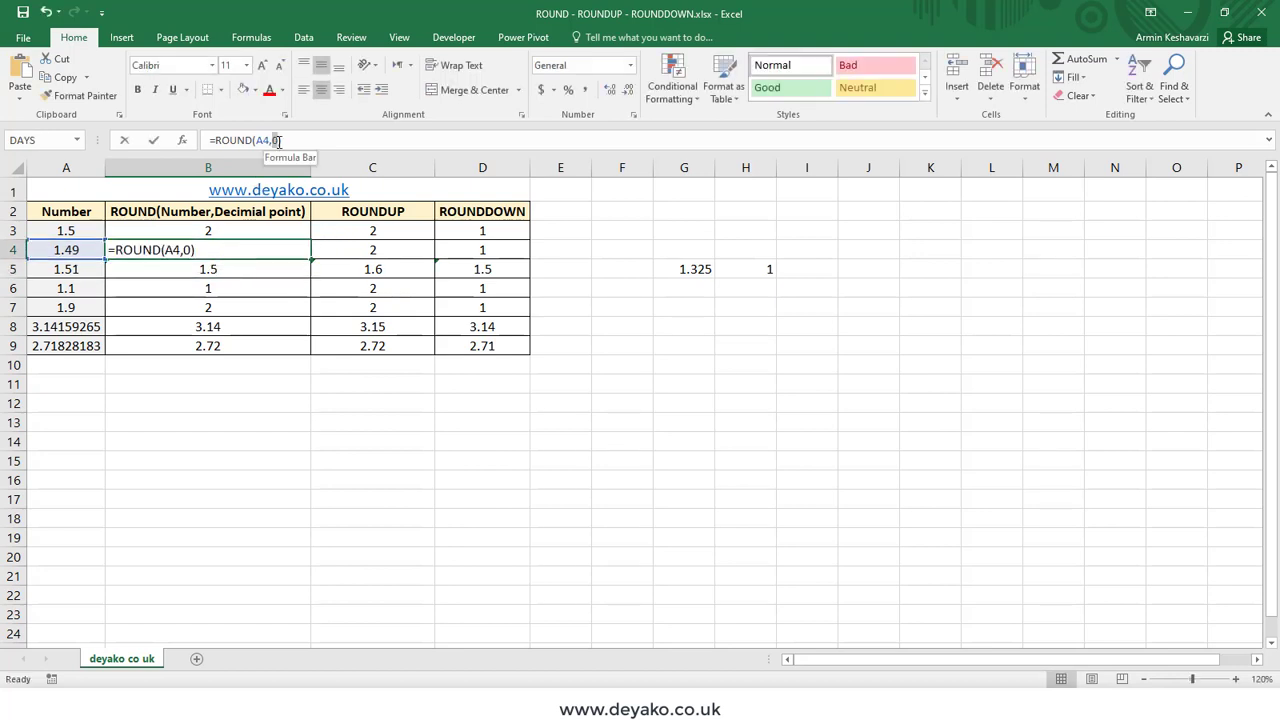
key("BackSpace")
type("1")
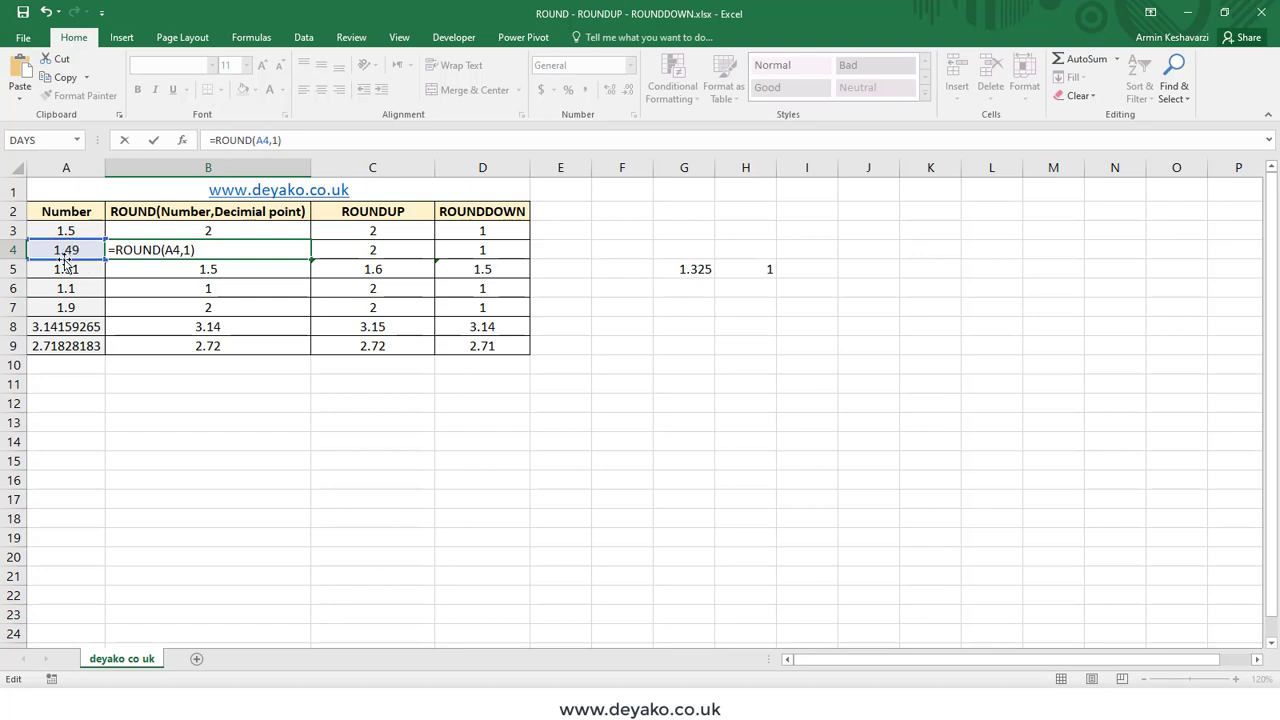
key("ctrl+Return")
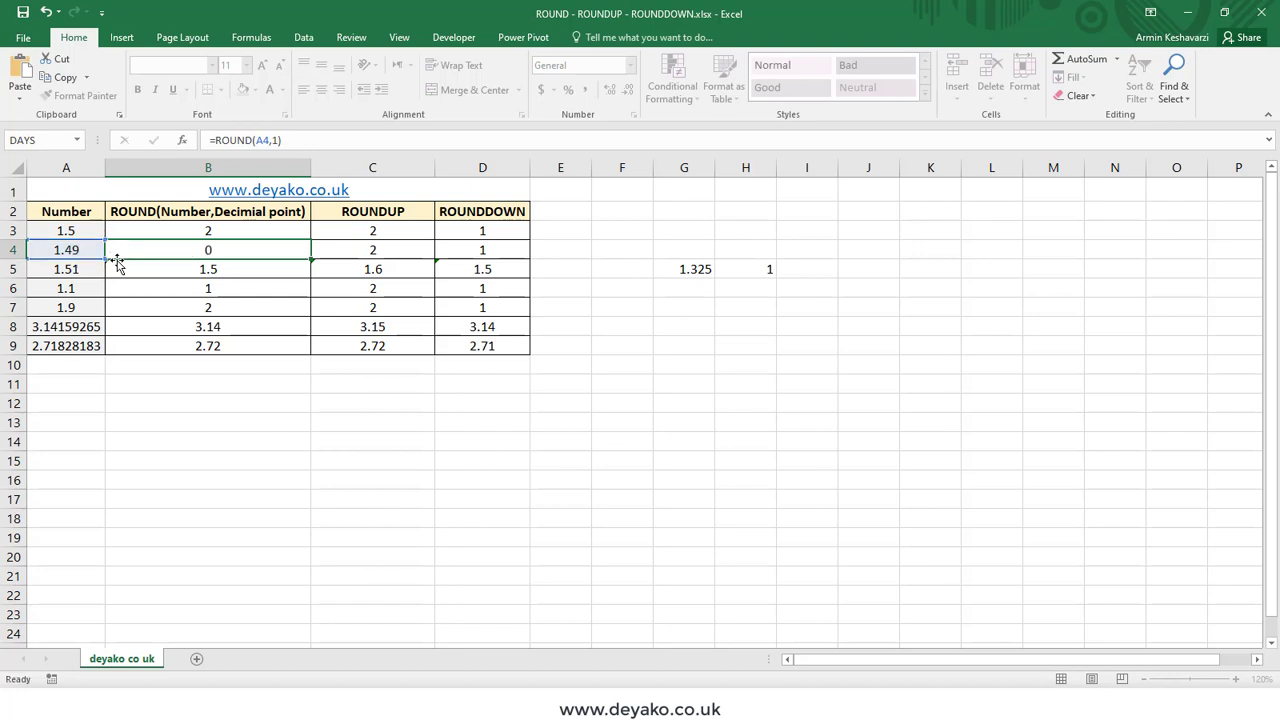
left_click(117, 263)
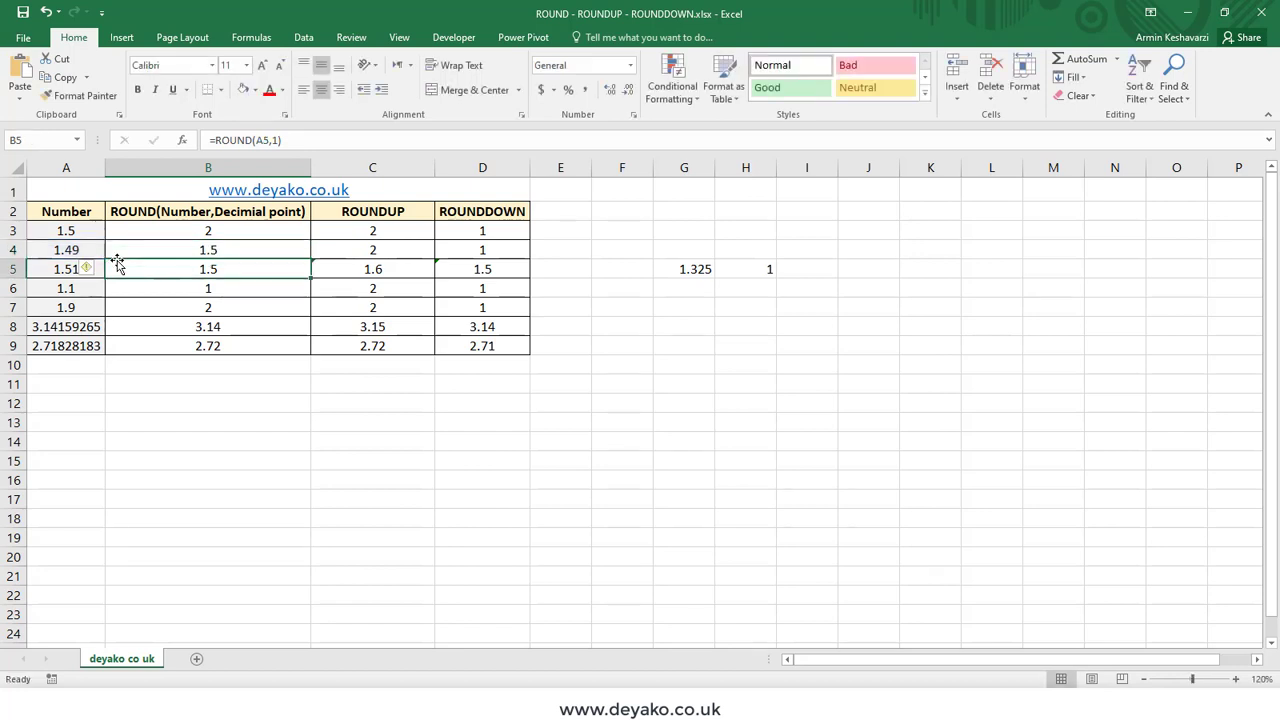
- Restore the decimal-place argument of the ROUND formula in cell B4 to 0
left_click(189, 245)
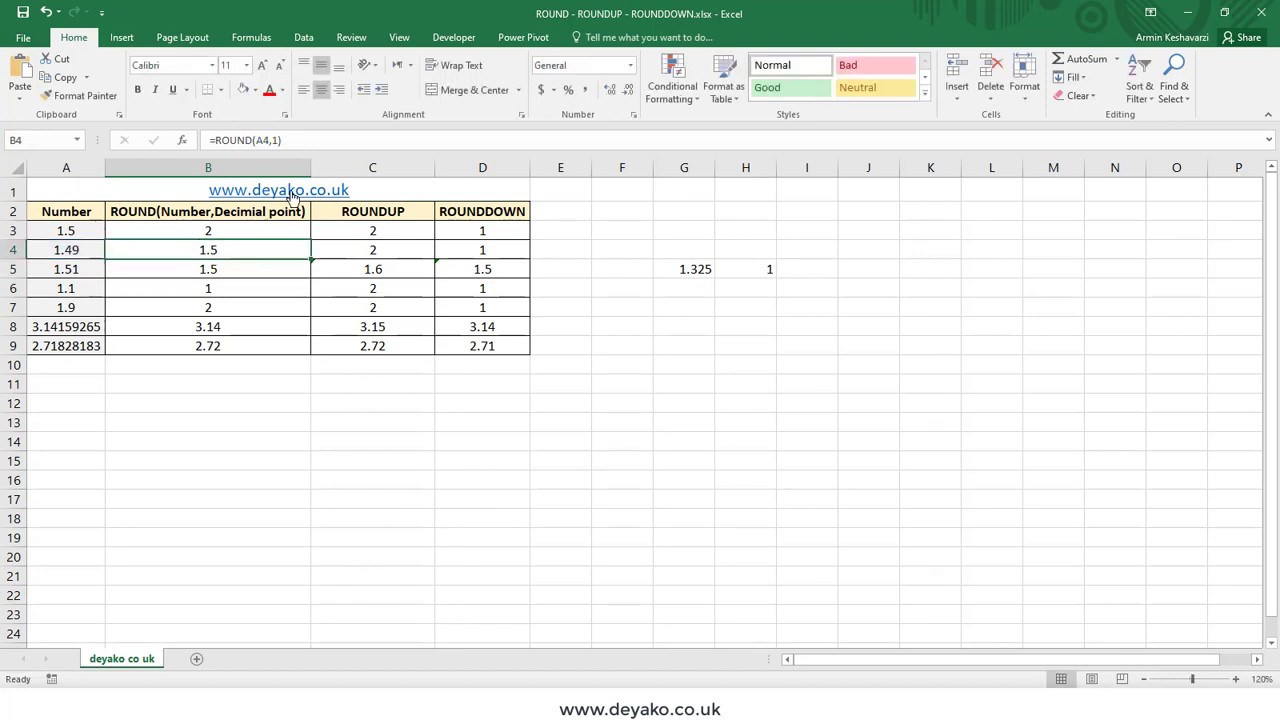
left_click(279, 141)
key("Return")
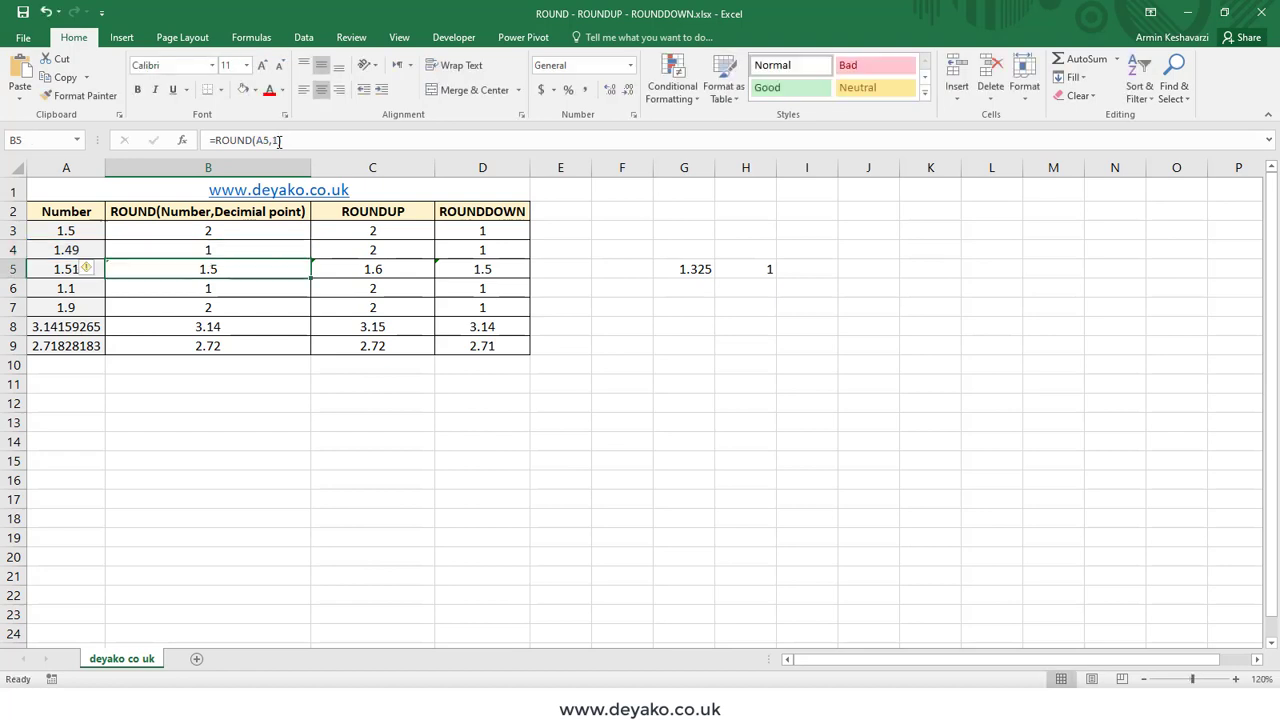
- Examine the decimal-place argument of the ROUND formula in cell B5 and compare its result with the number in A5
left_click(135, 313)
left_click(171, 271)
left_click(280, 142)
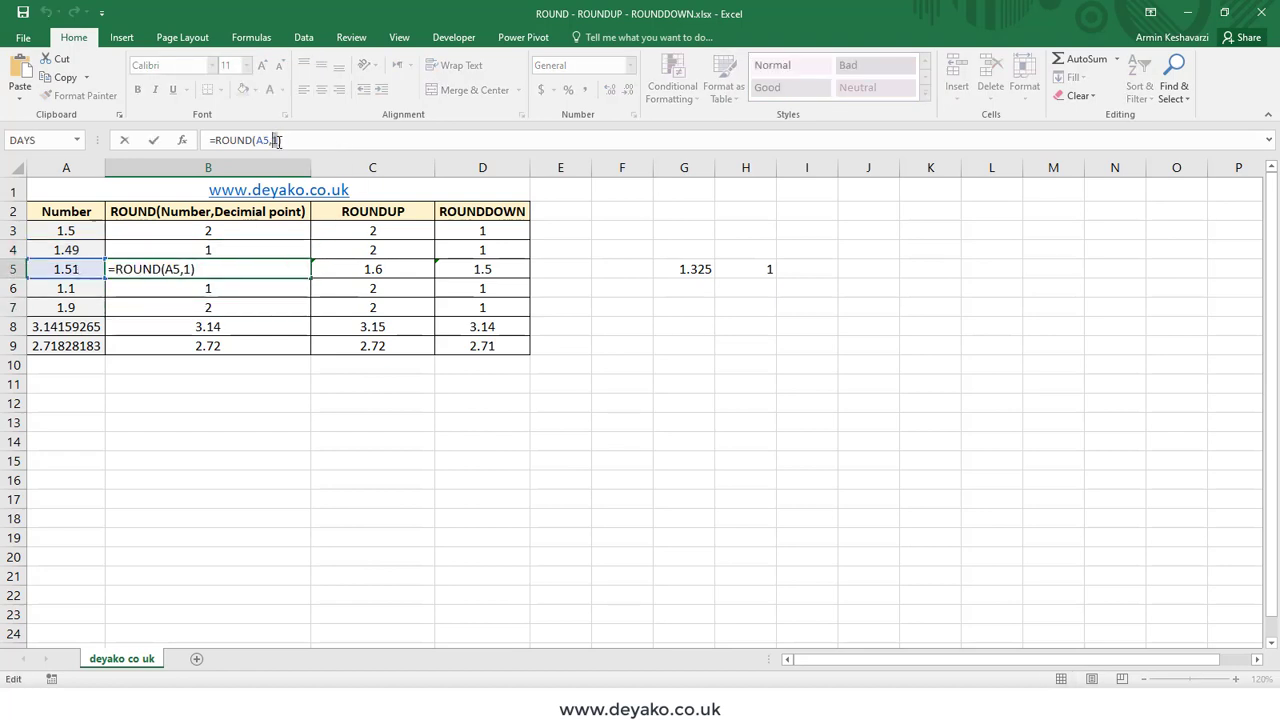
key("Return")
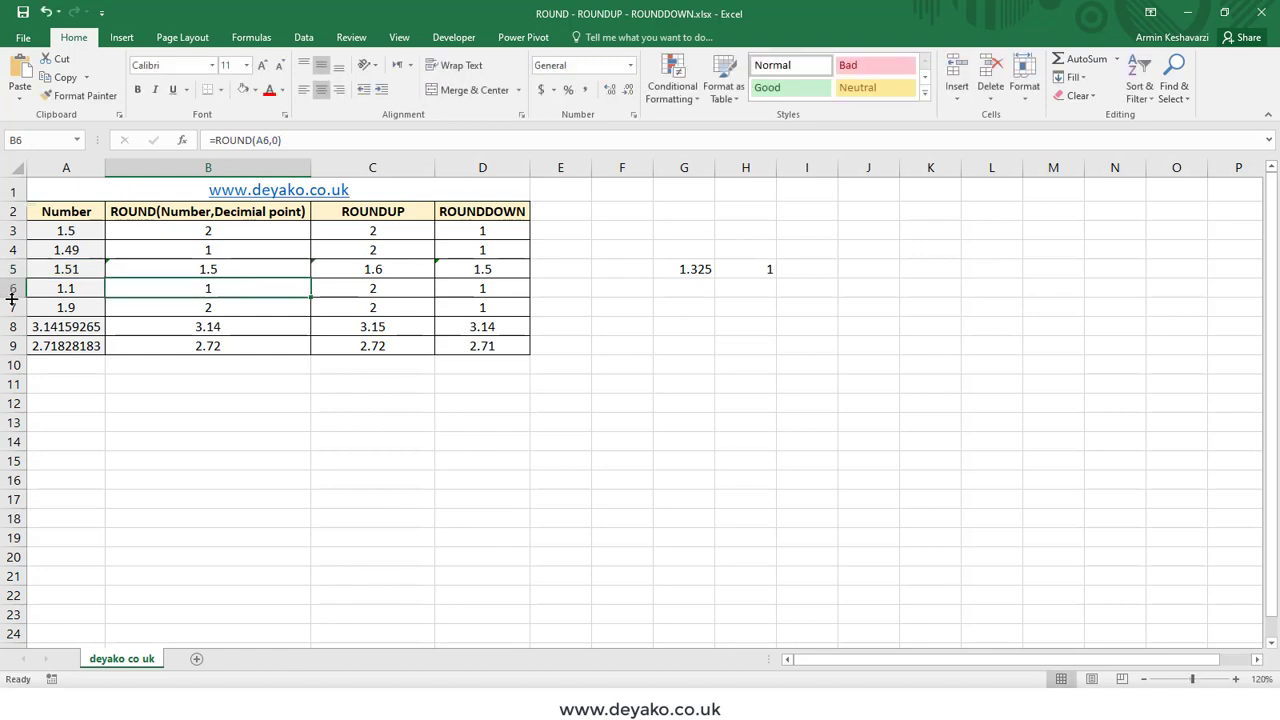
left_click(77, 271)
left_click(120, 269)
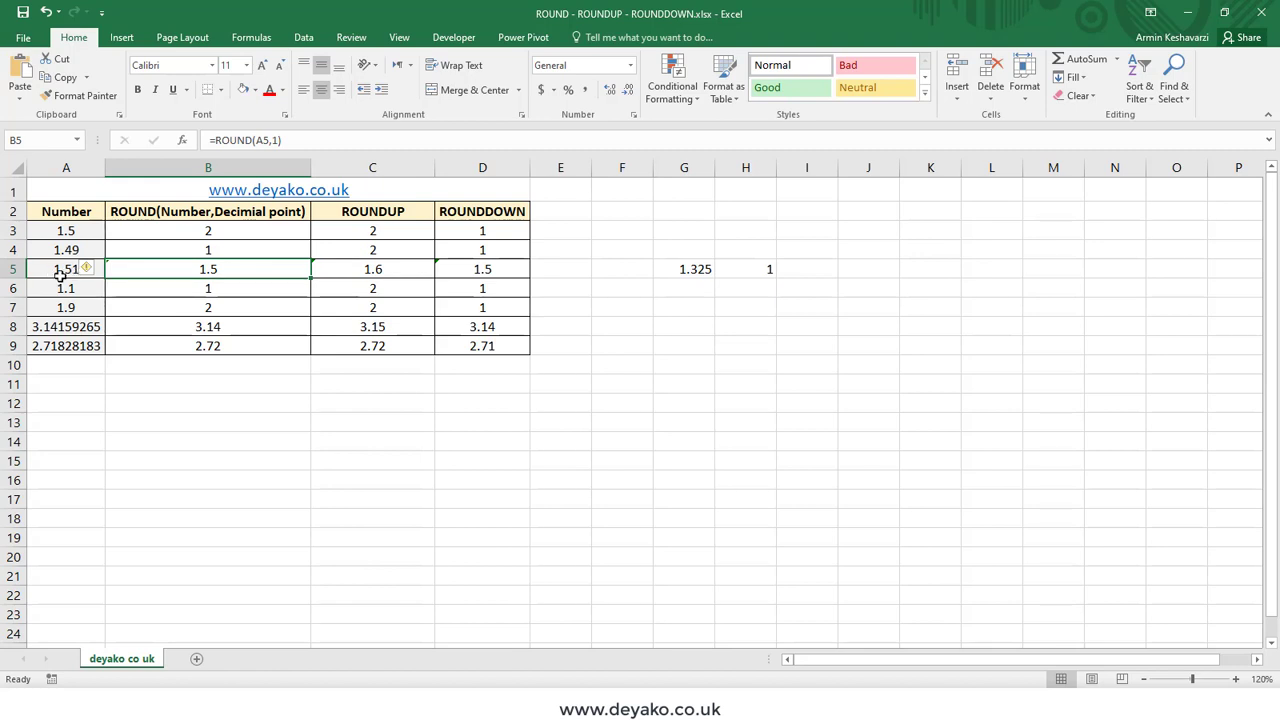
- Go through the ROUND results in B6:B8 and examine the decimal-place argument of the formula in B8
left_click(178, 287)
left_click(178, 307)
left_click(178, 327)
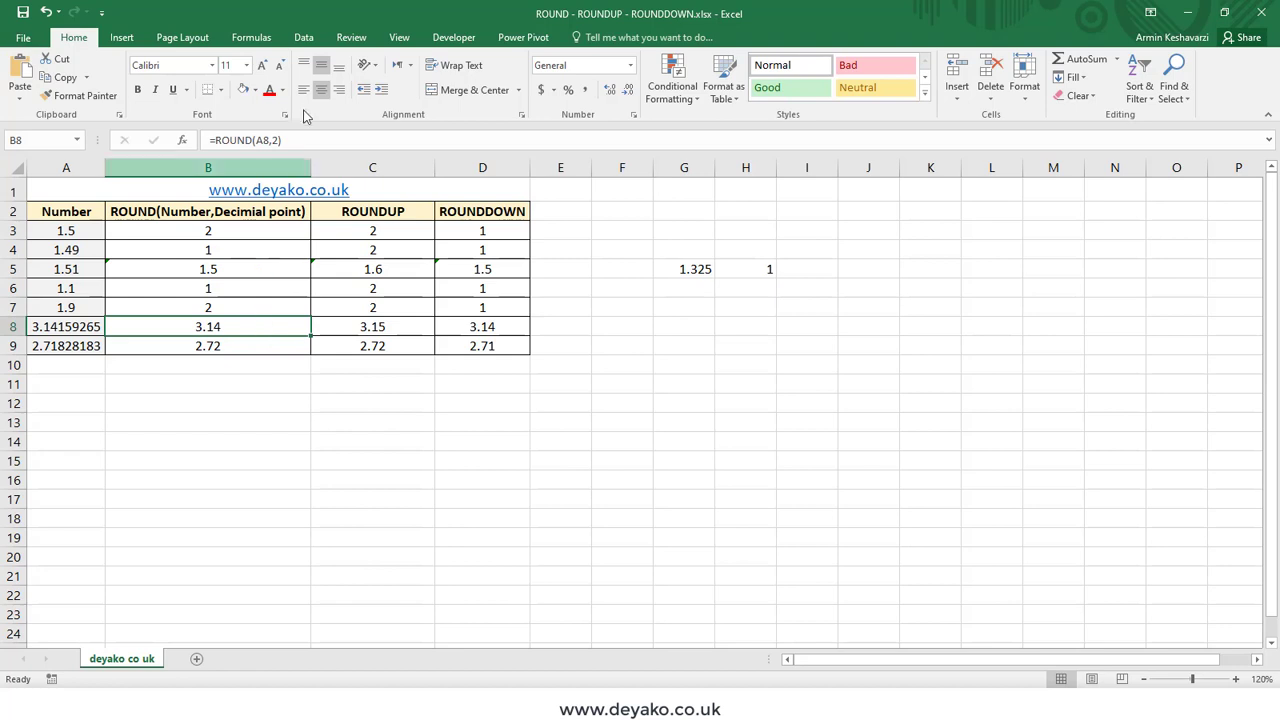
left_click(283, 140)
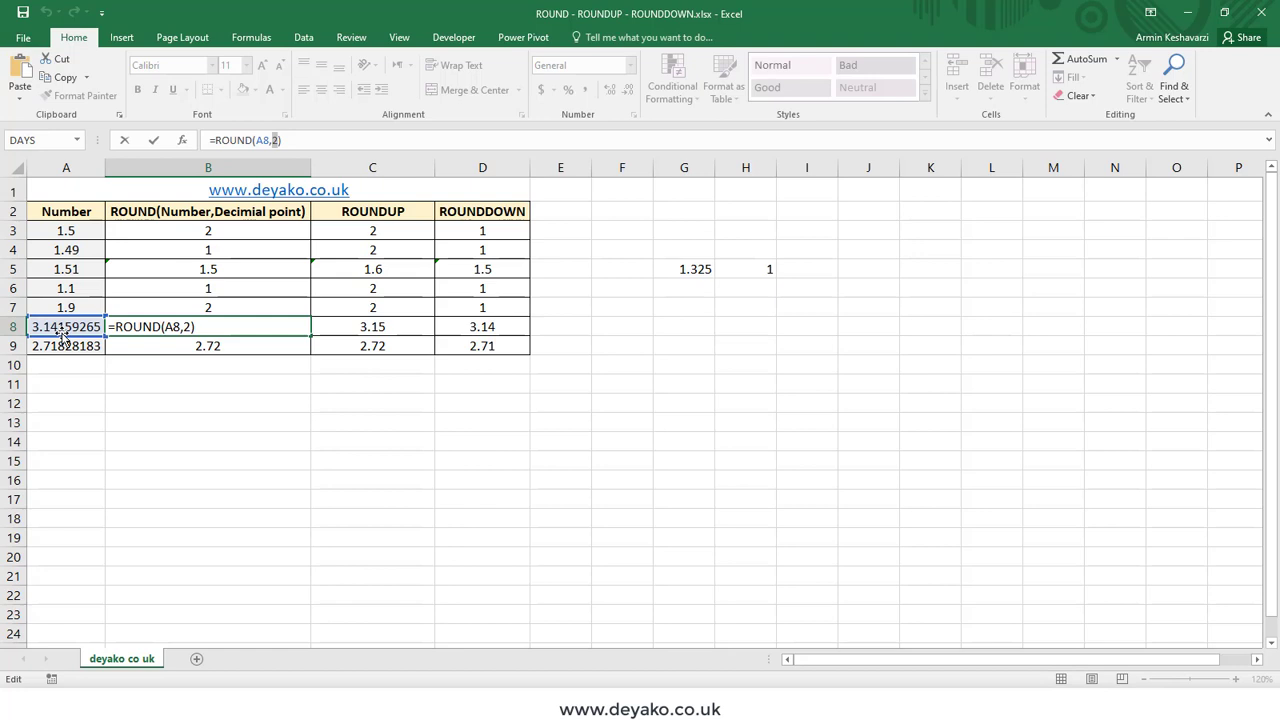
key("Return")
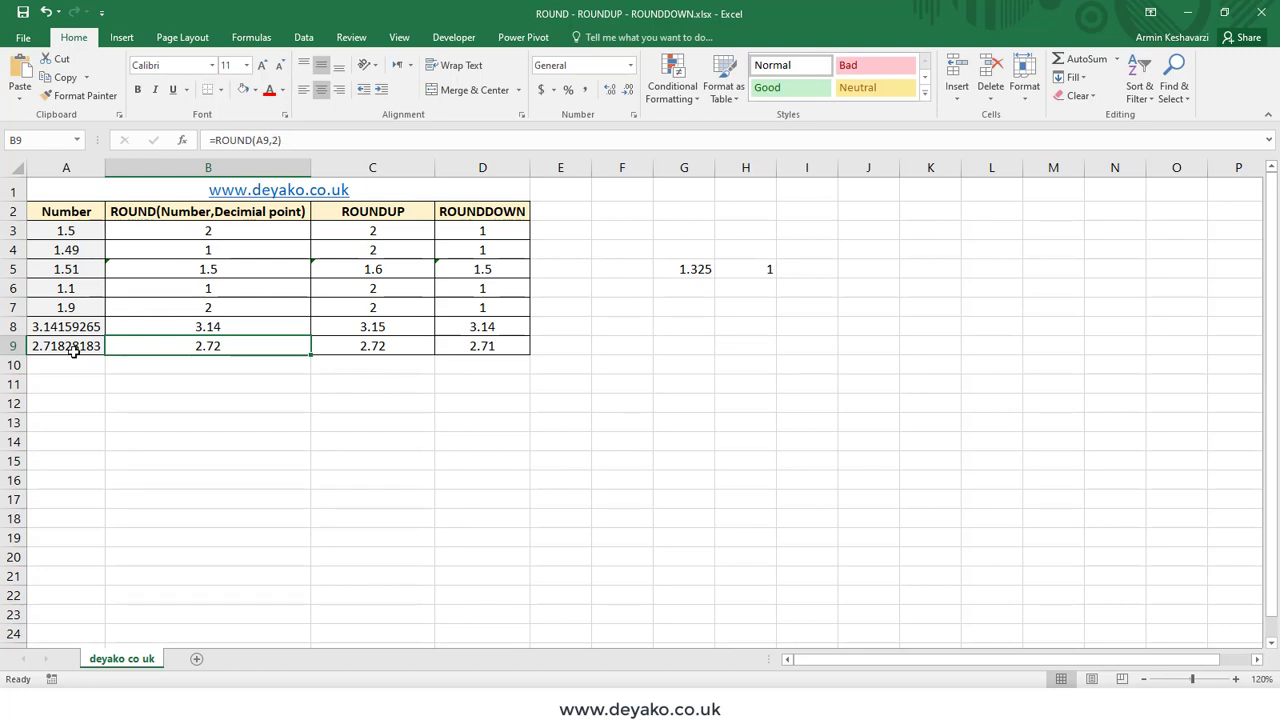
- Examine the number and decimal-place arguments of the ROUND formula in cell B9, leaving the formula as it is
left_click(267, 140)
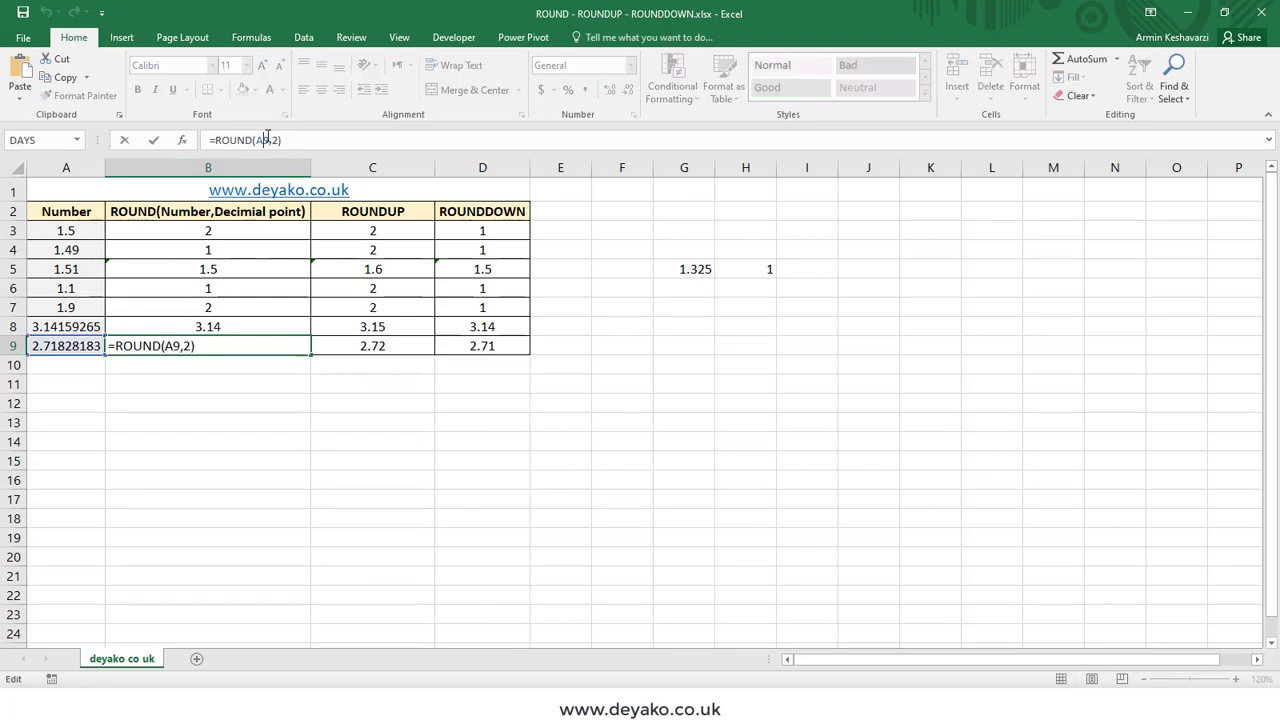
left_click_drag(279, 141, 274, 142)
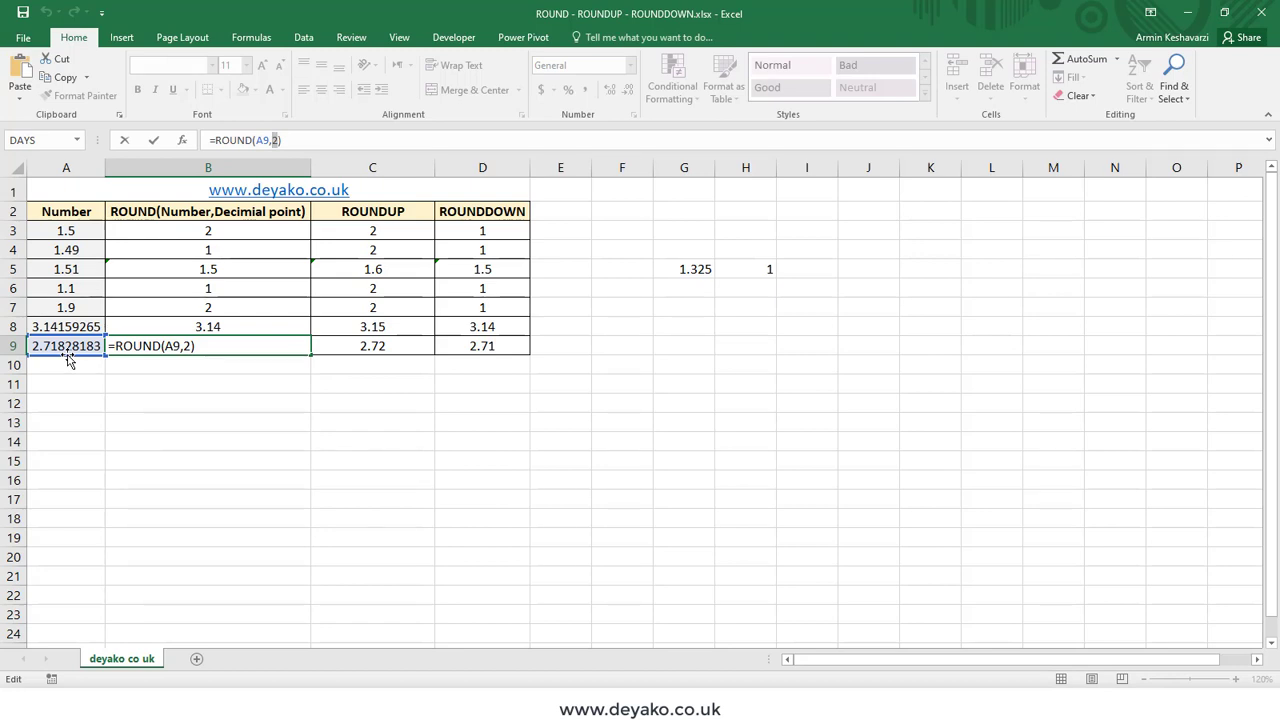
key("Return")
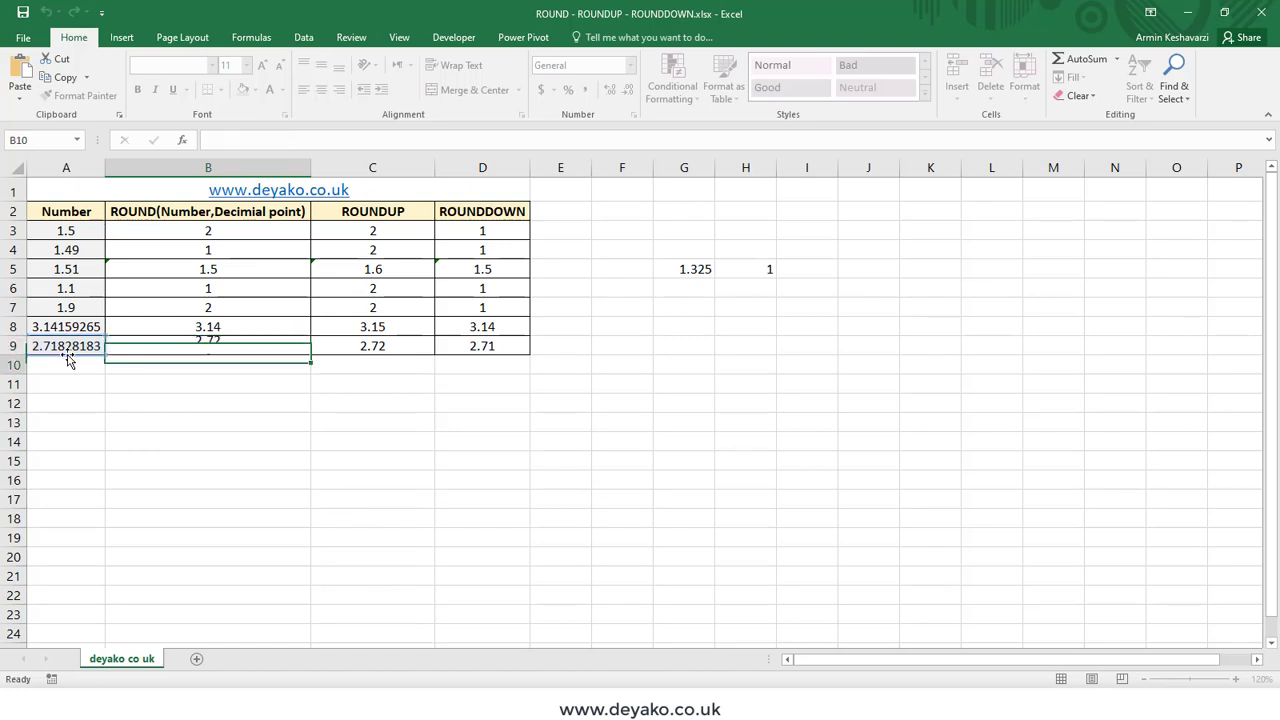
left_click(256, 341)
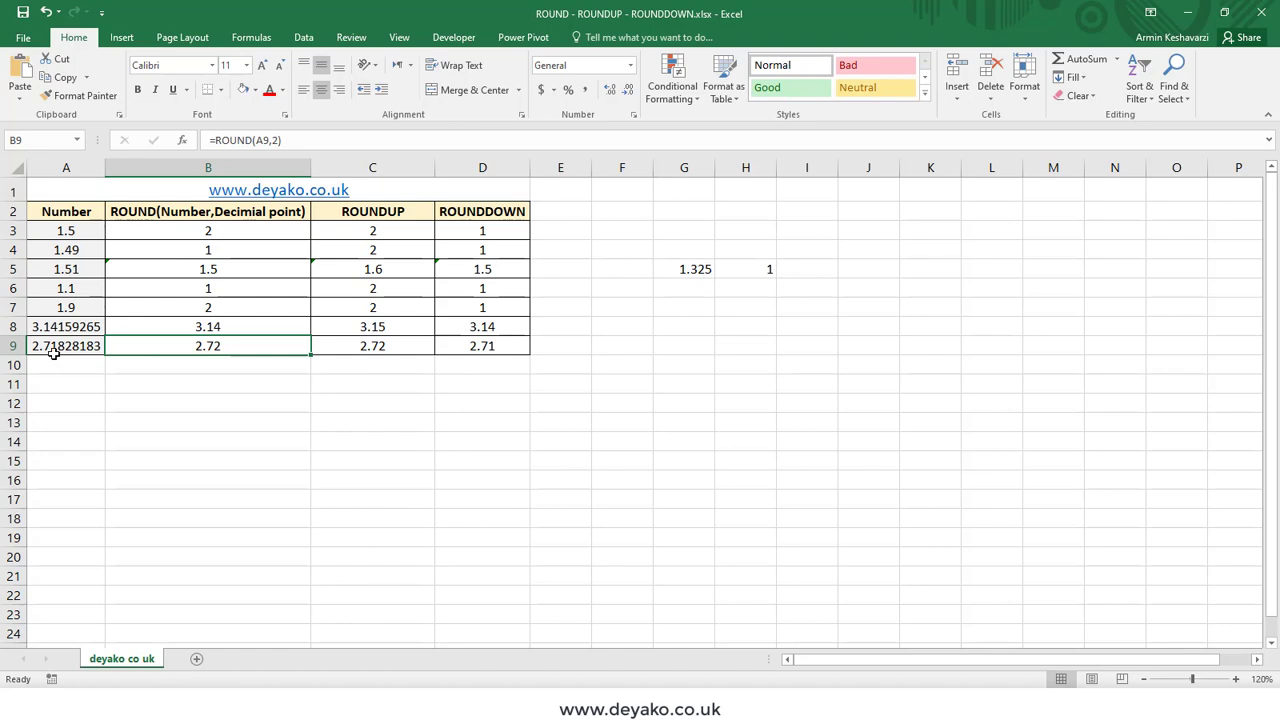
- Review the ROUND results in B3:B9 and the ROUNDUP and ROUNDDOWN column headings
left_click_drag(216, 230, 200, 345)
left_click(402, 212)
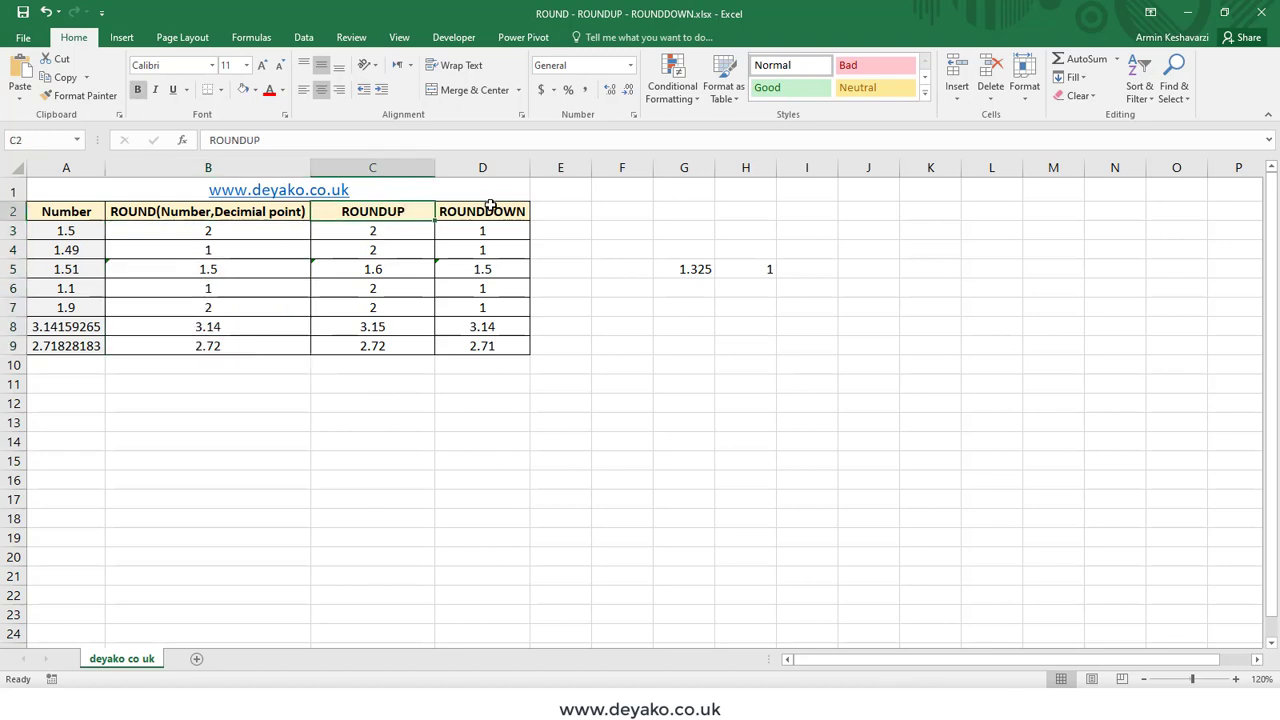
left_click(495, 210)
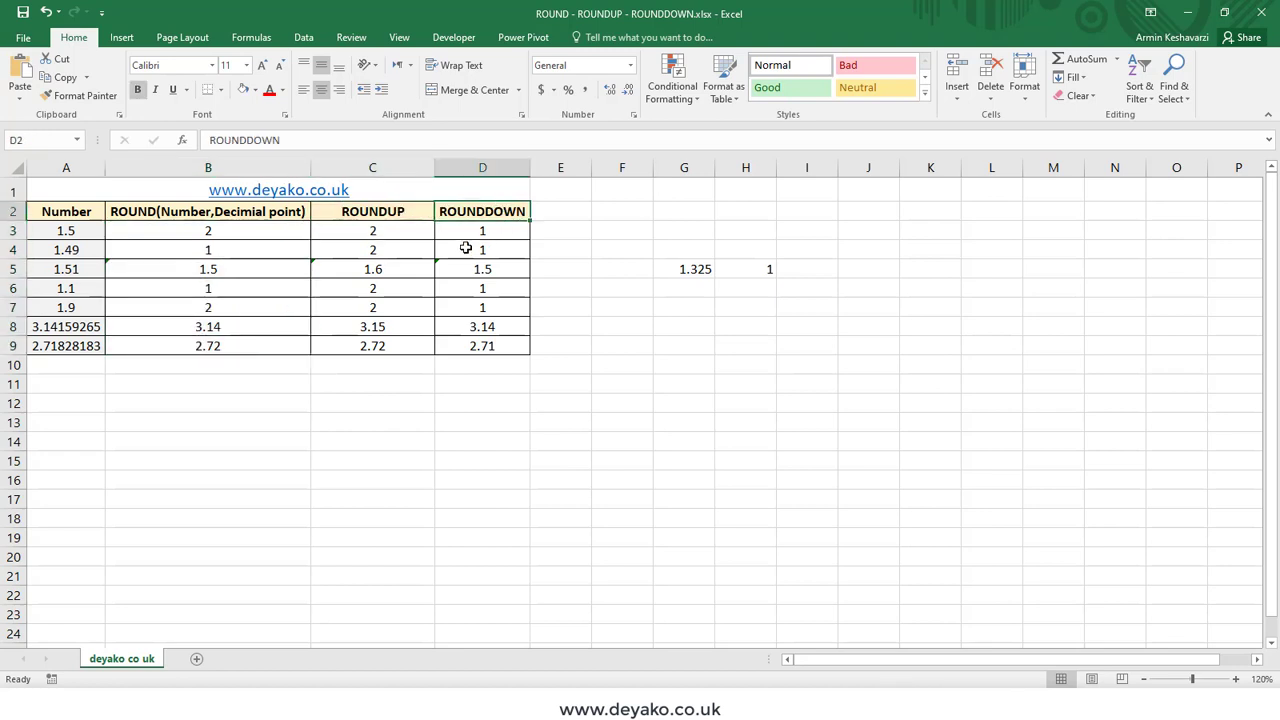
left_click(374, 207)
- Examine the number and decimal-place arguments of the ROUNDUP formula in cell C3 without changing them
left_click(391, 232)
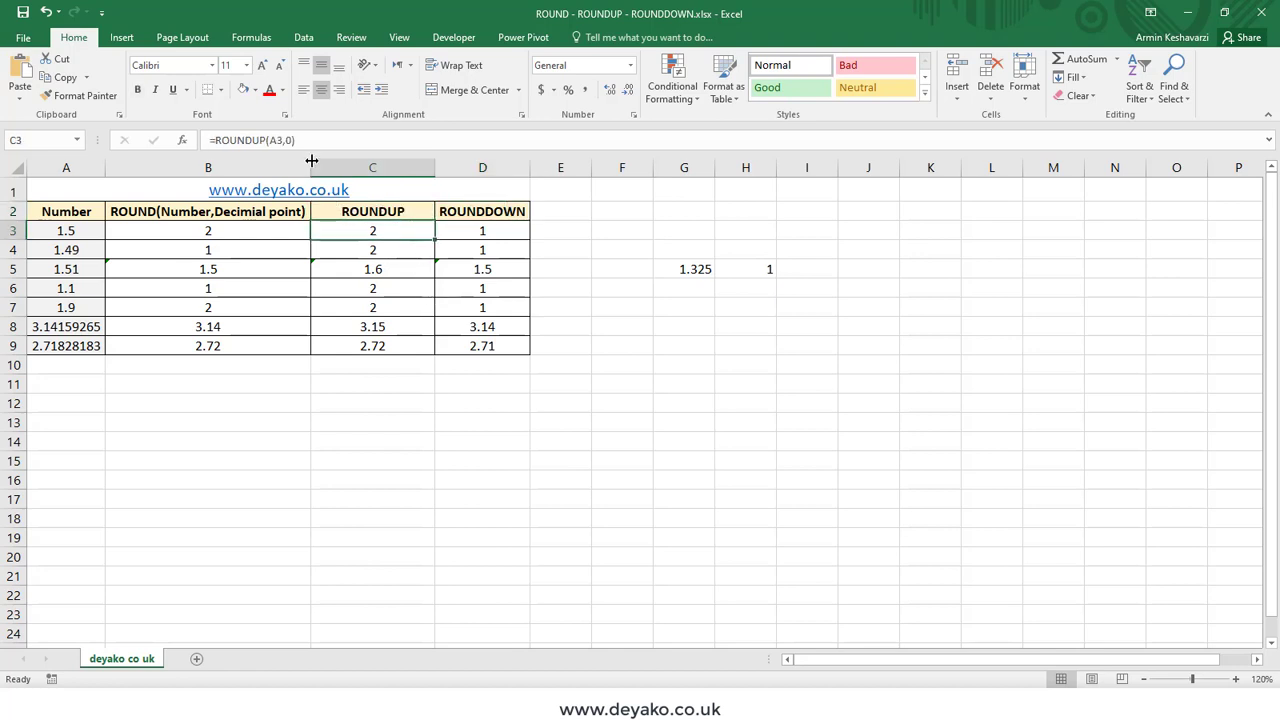
left_click(276, 141)
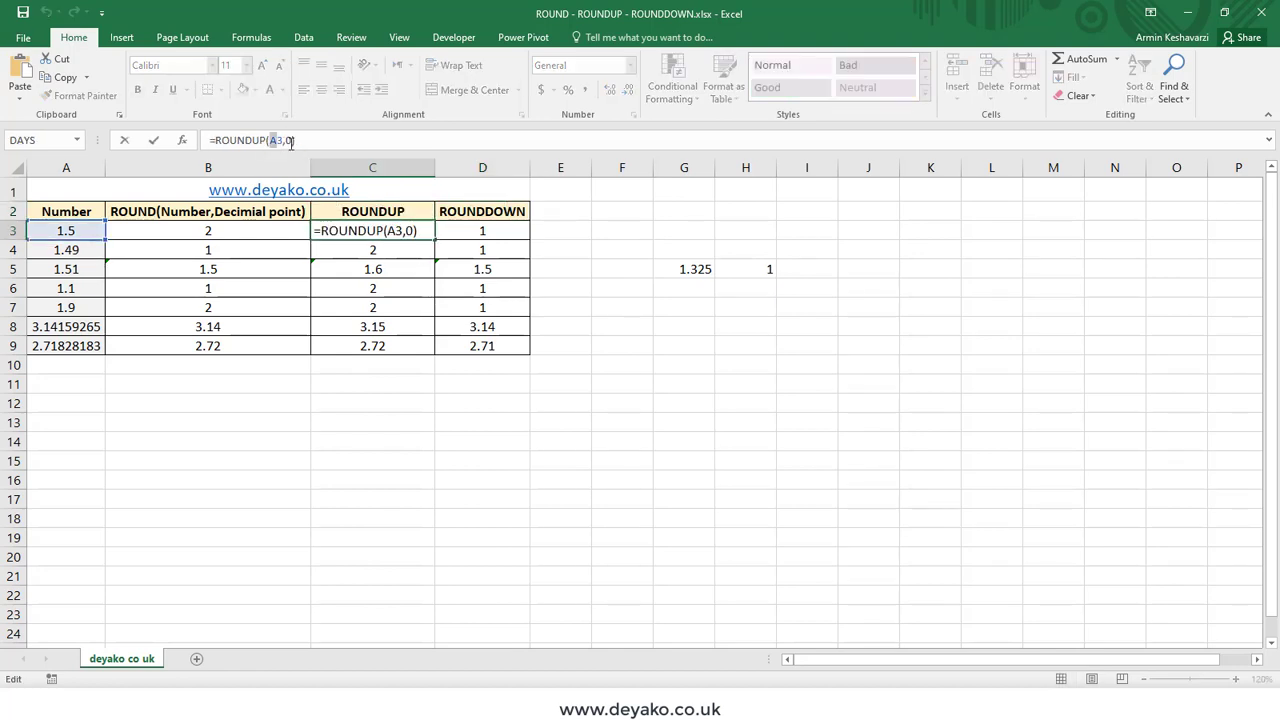
double_click(288, 145)
key("Escape")
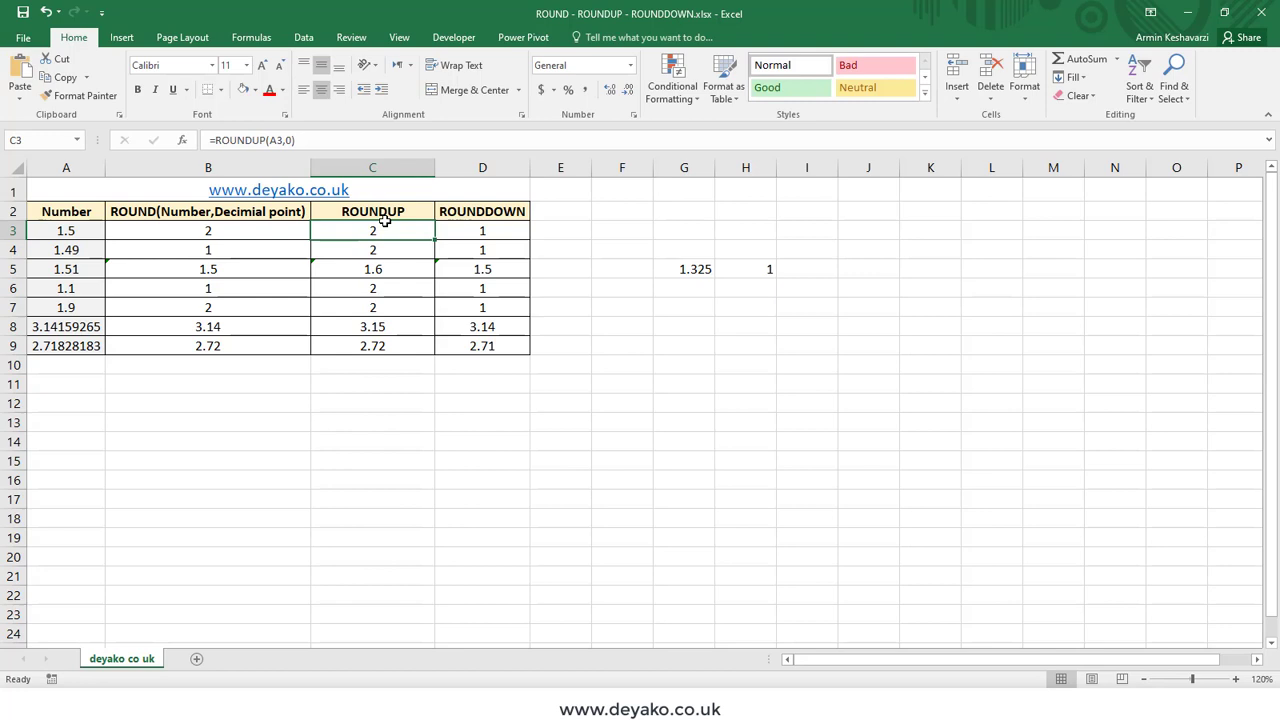
left_click(286, 140)
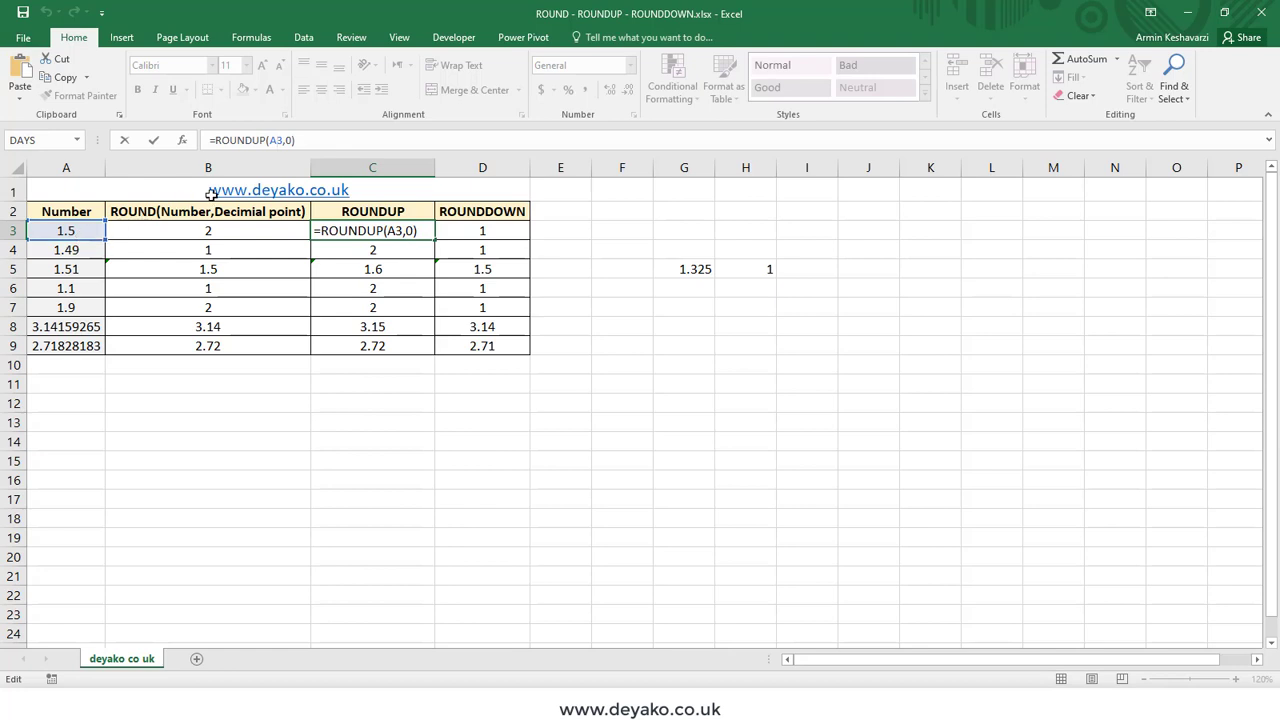
double_click(290, 140)
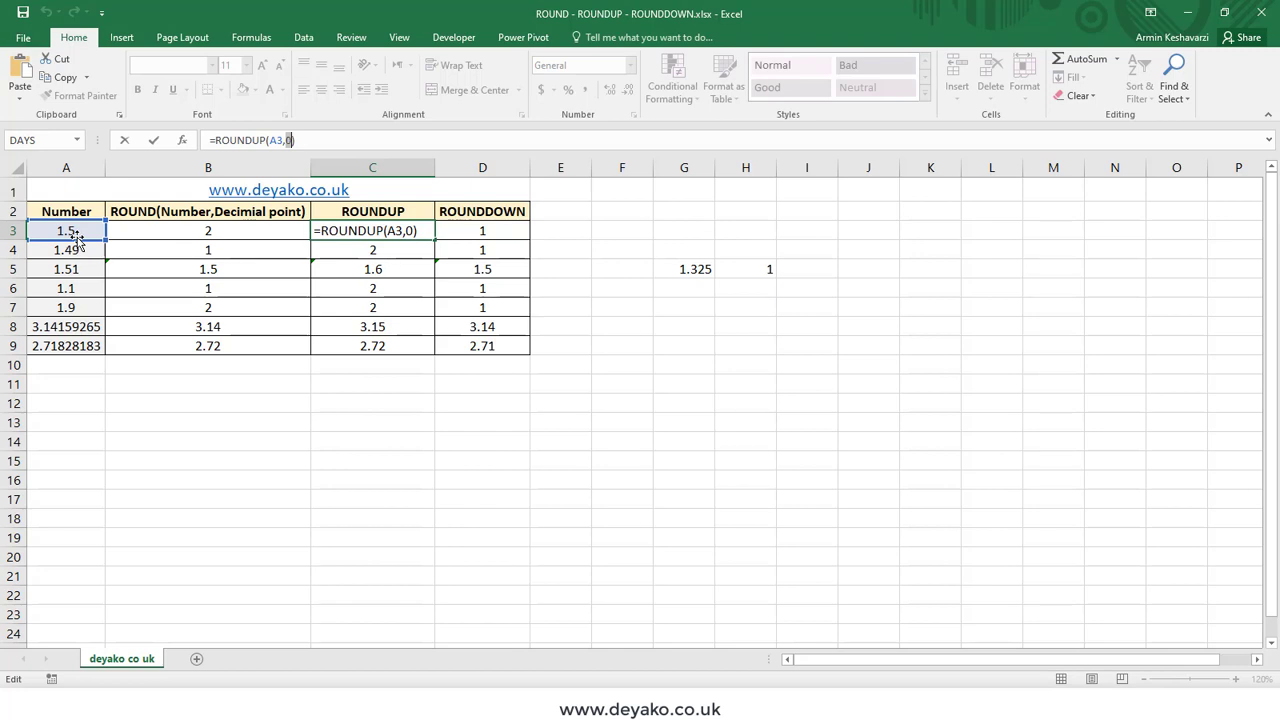
key("Return")
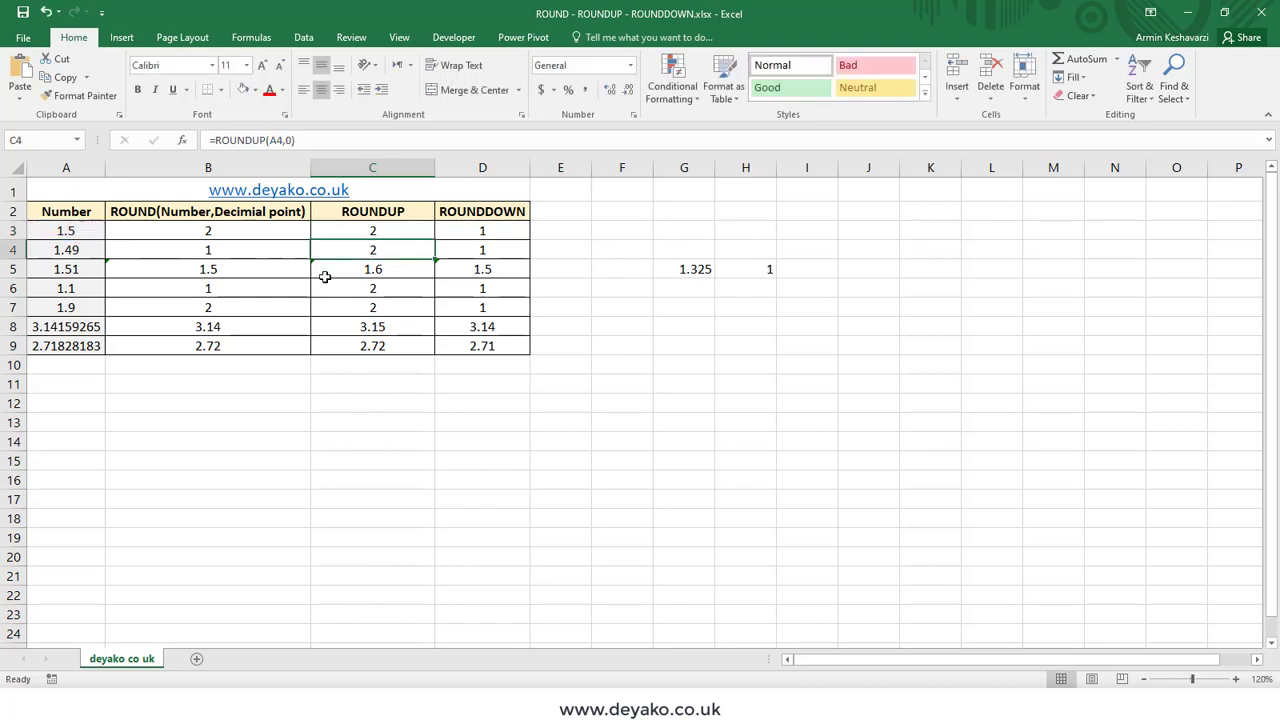
- Compare the number in A6 with the ROUNDUP result in C6 and examine that formula's decimal-place argument
left_click(90, 292)
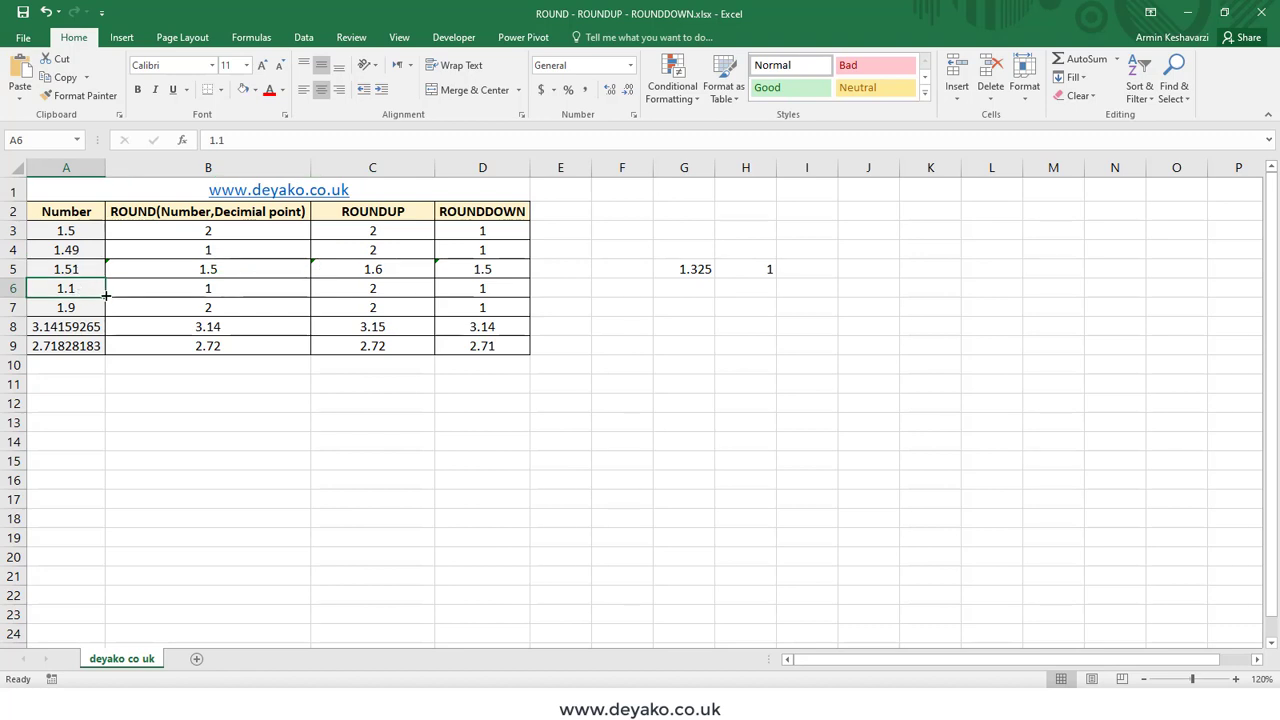
left_click(386, 289)
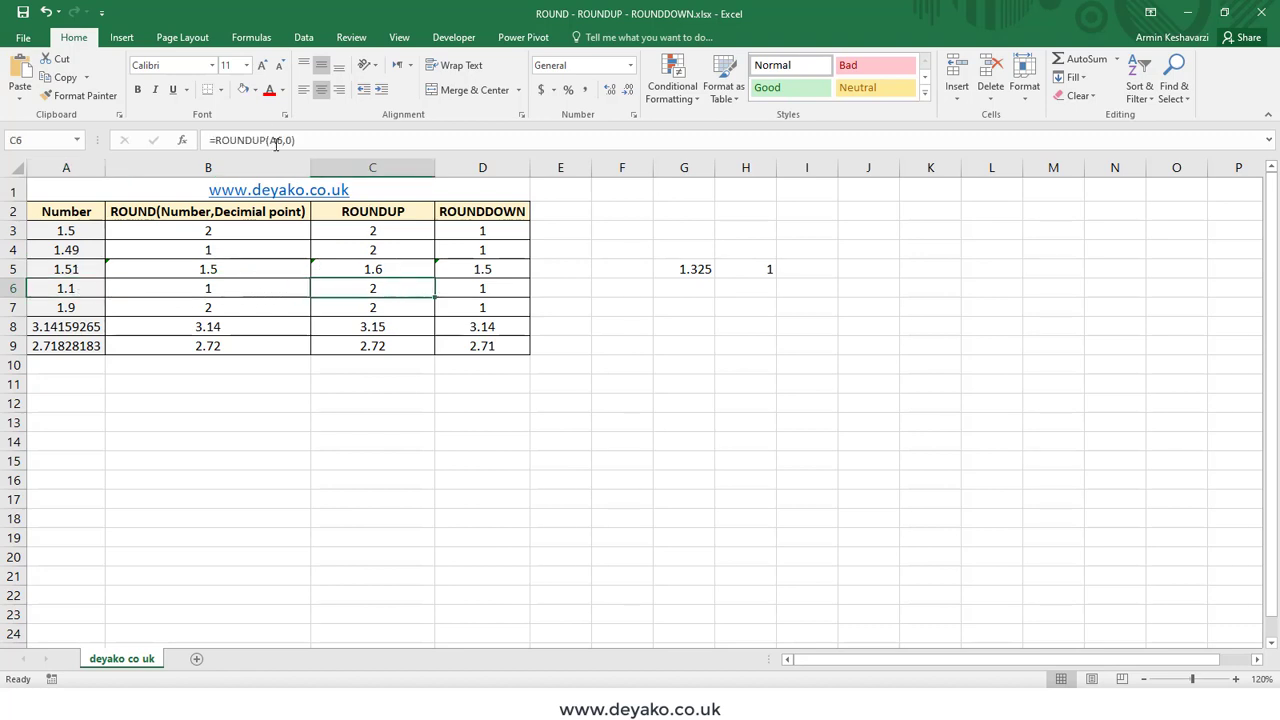
left_click(282, 140)
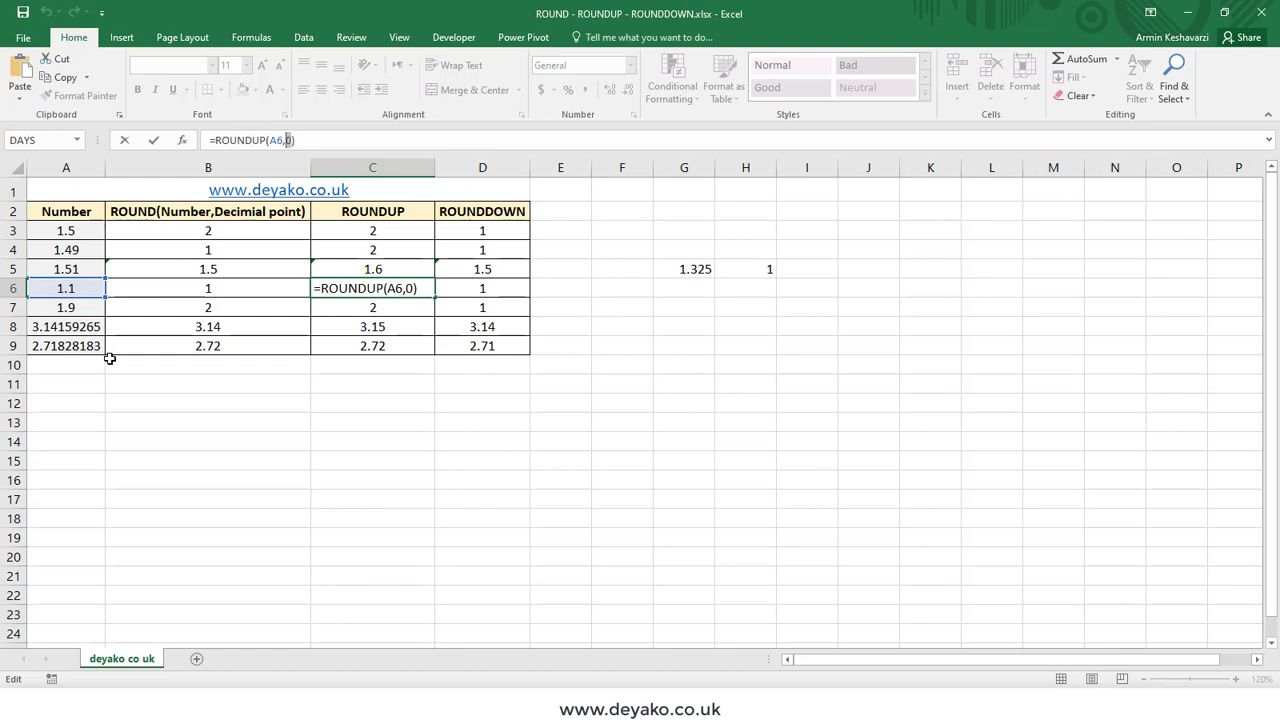
key("Return")
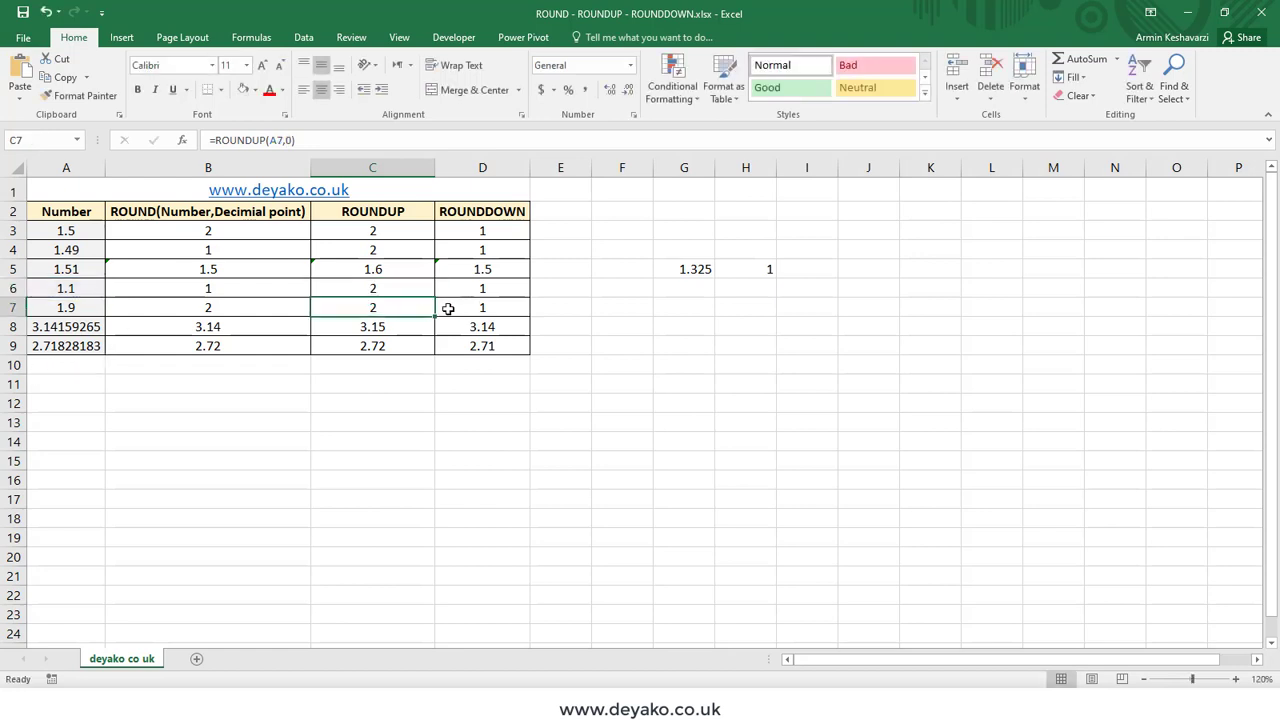
- Examine the decimal-place argument of the ROUNDUP formula in cell C8
left_click(394, 332)
left_click(292, 140)
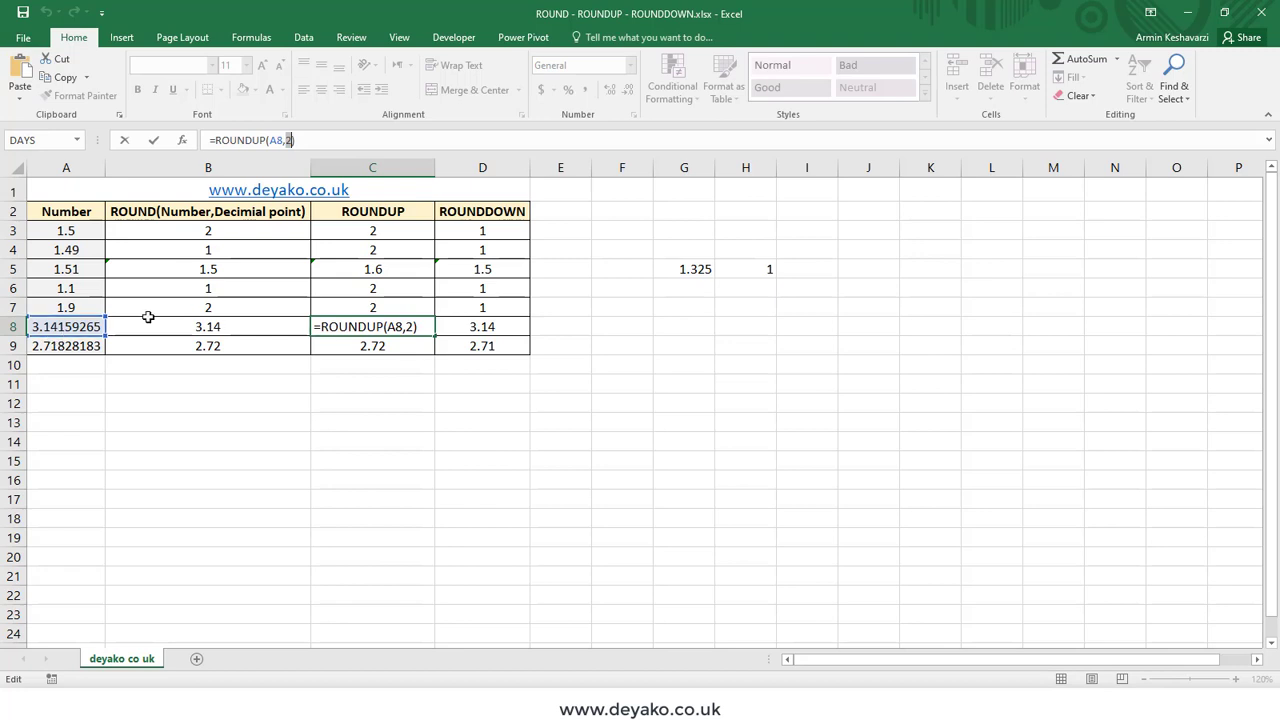
key("Return")
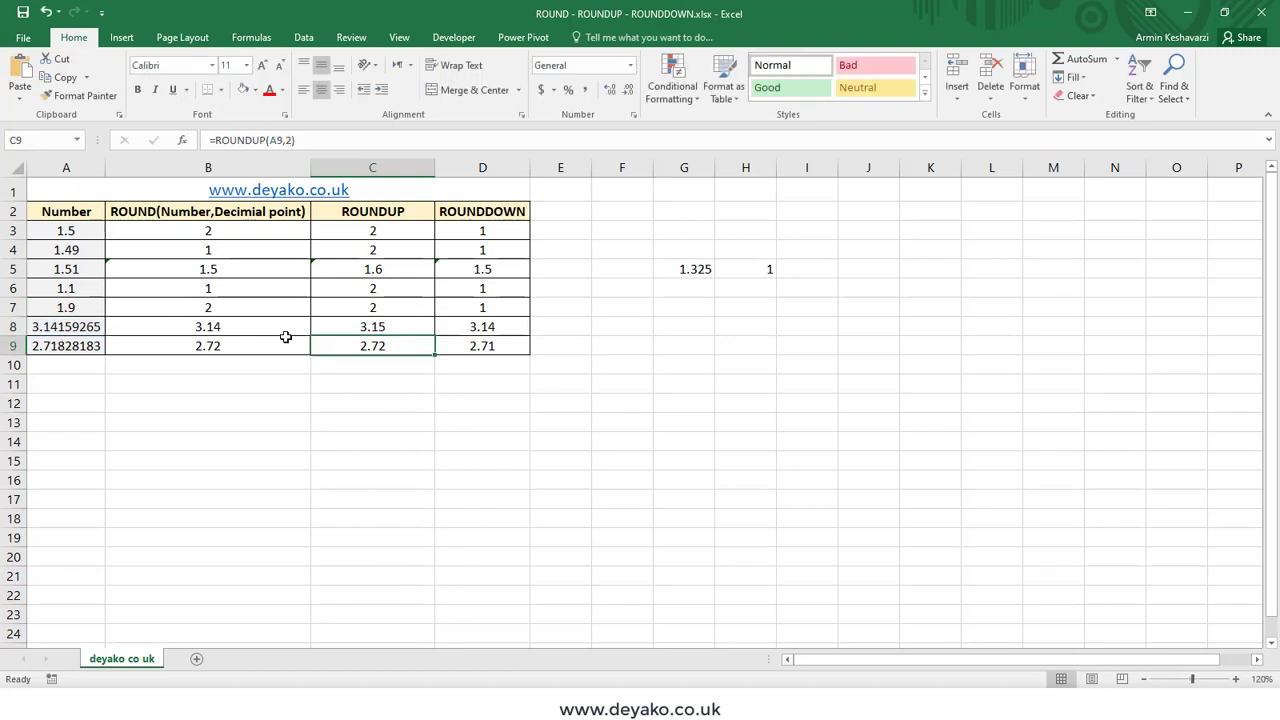
- Examine the arguments of the ROUNDDOWN formula in cell D3 and check the source numbers in A3 and A4
left_click(479, 229)
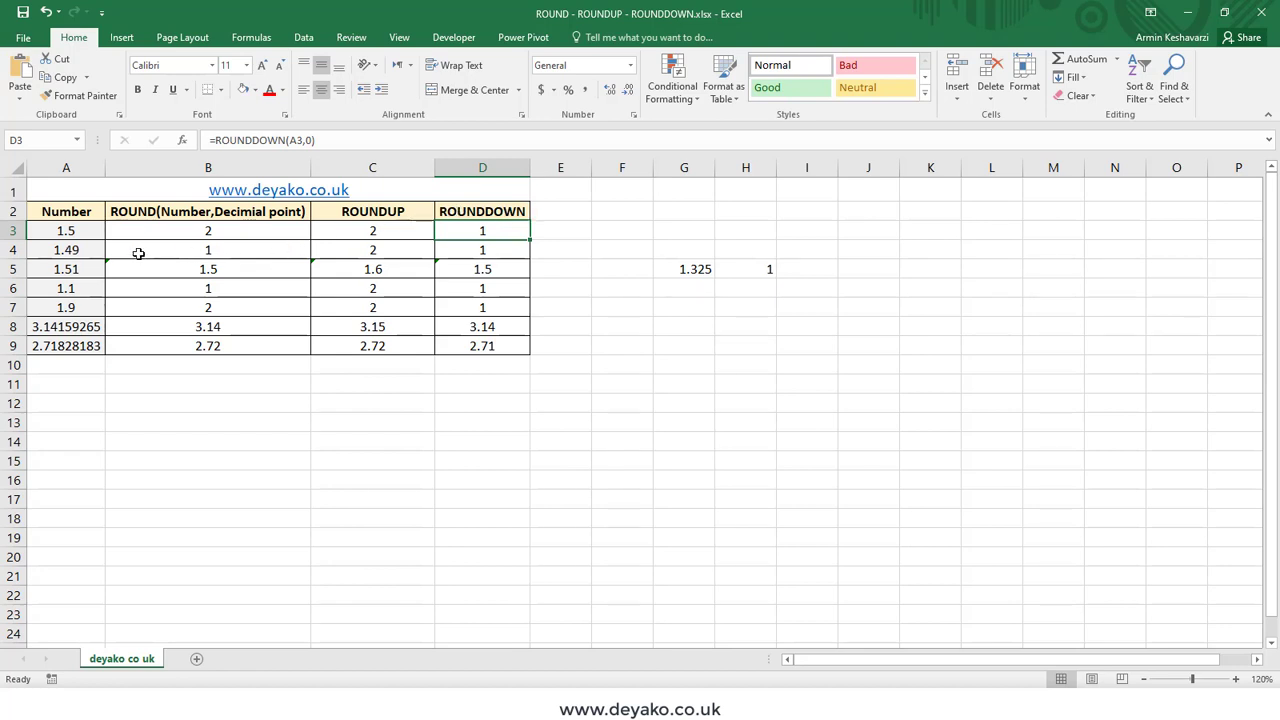
left_click(320, 140)
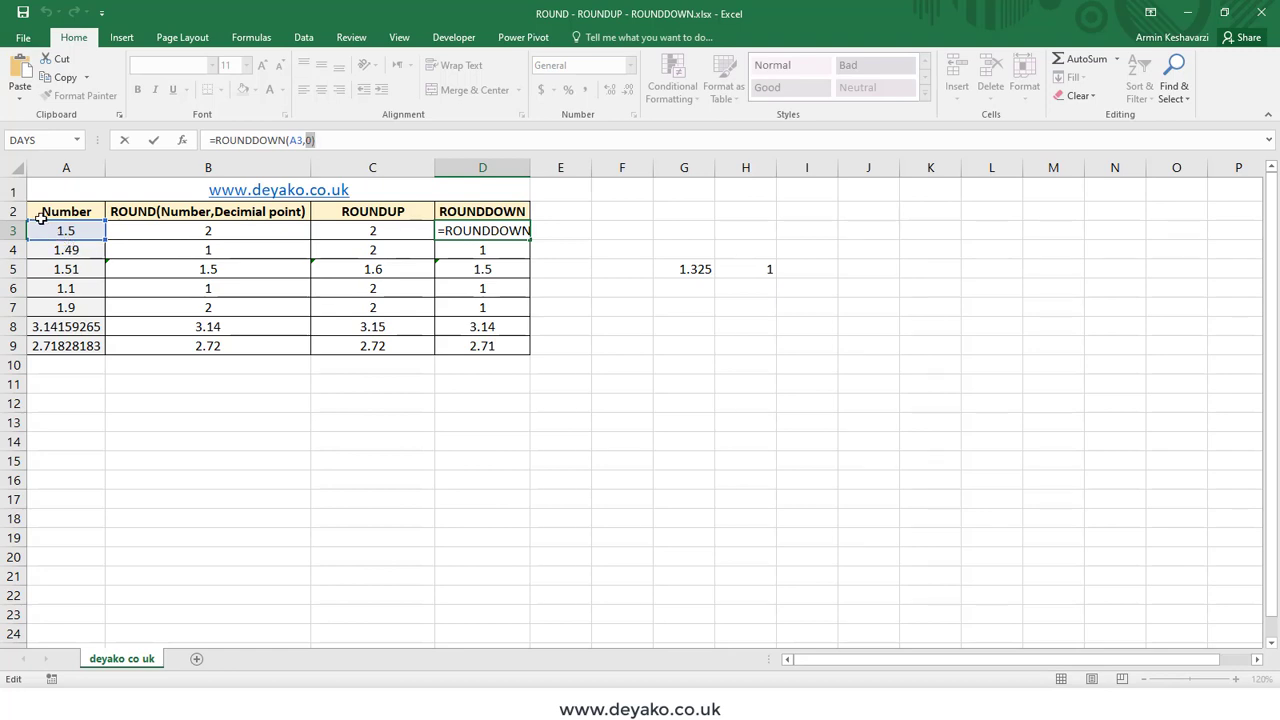
key("Return")
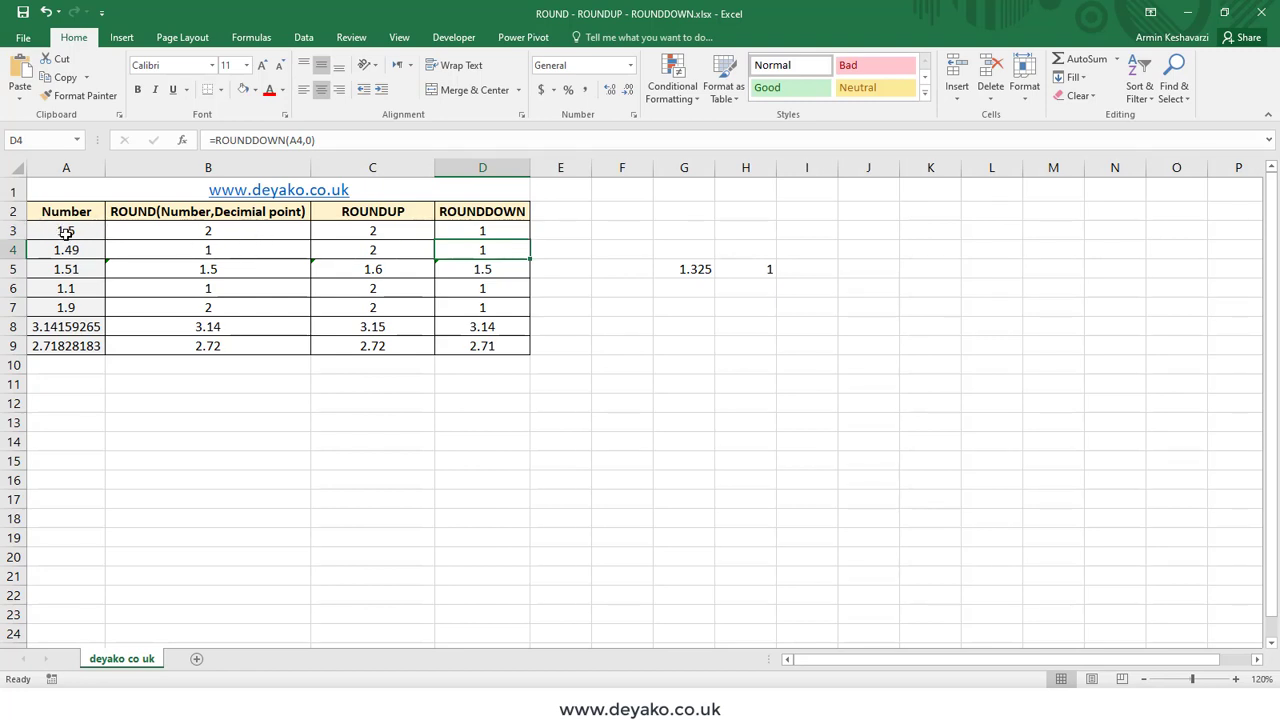
left_click(80, 231)
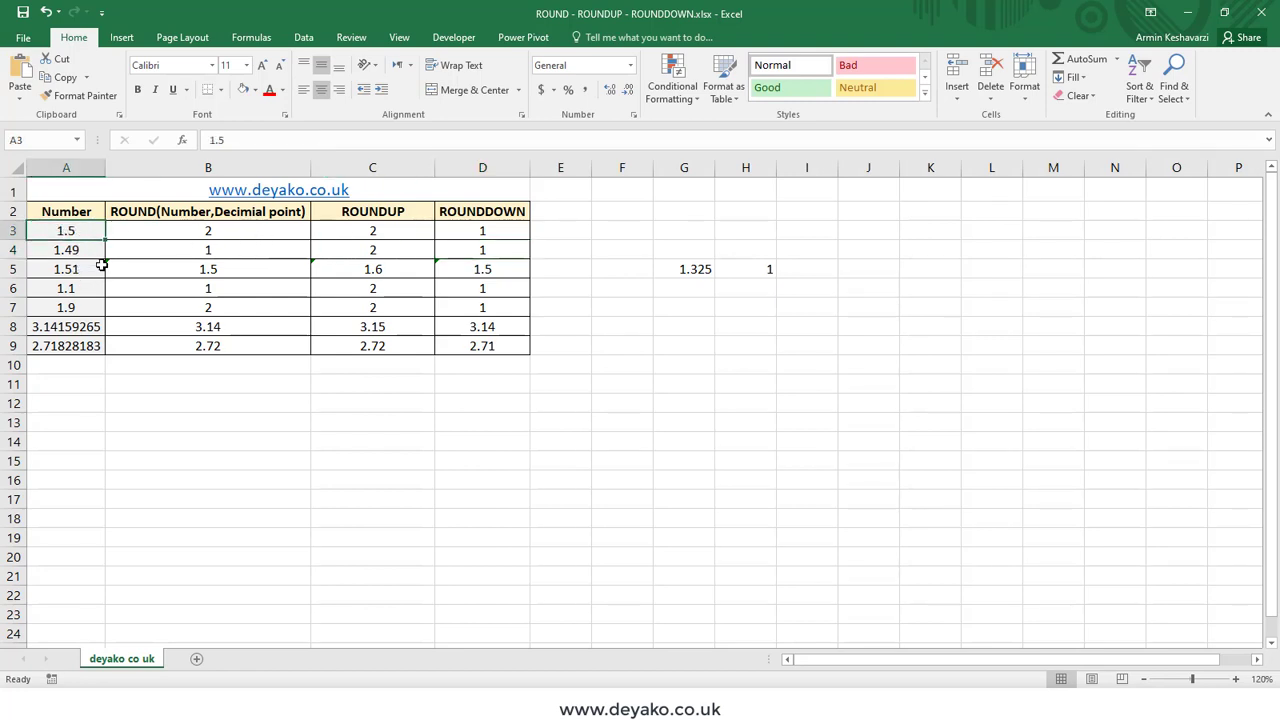
left_click(82, 251)
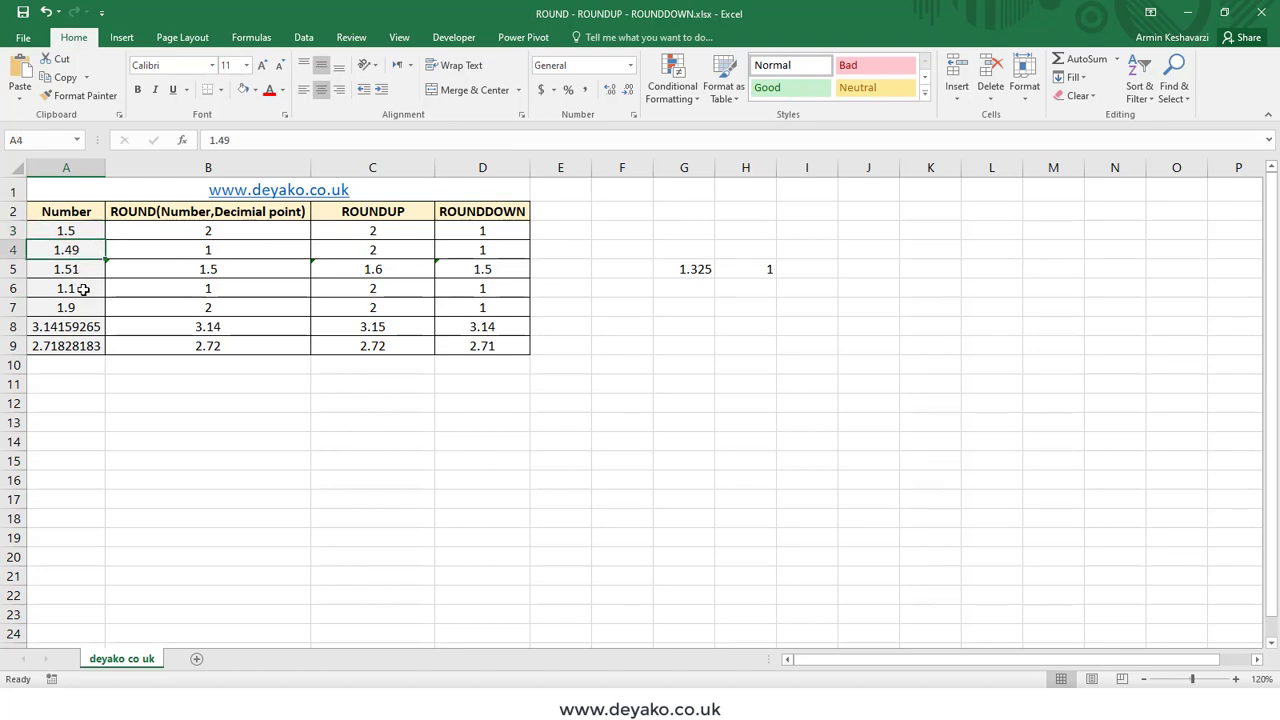
- Compare the numbers in A6 and A7 with the ROUNDDOWN results in D6:D7, and check the results in D3:D4
left_click(83, 290)
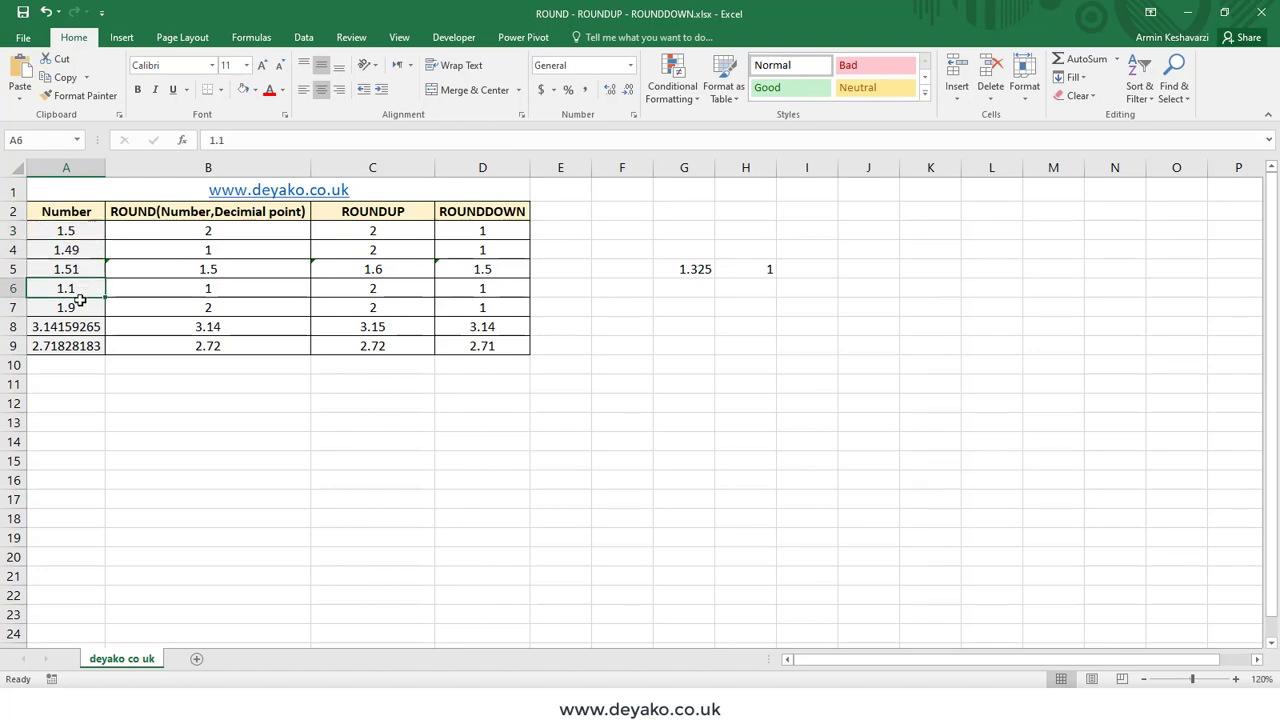
left_click(79, 305)
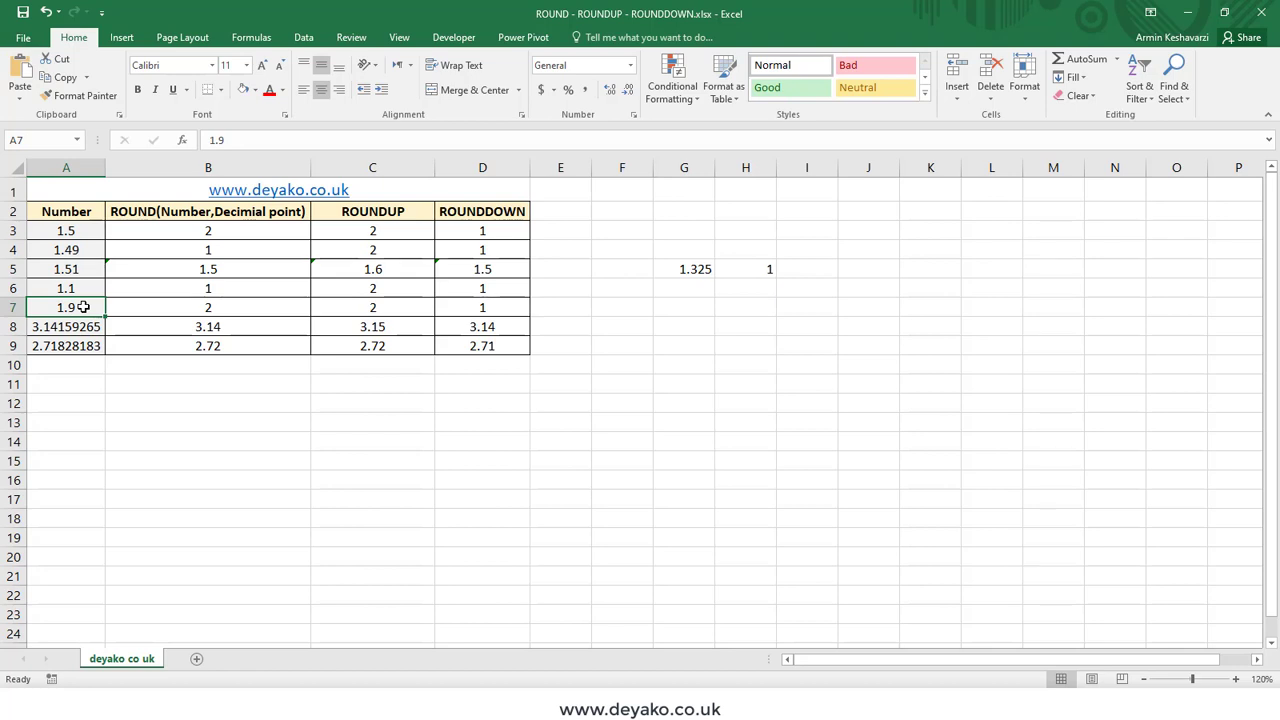
left_click_drag(457, 289, 466, 303)
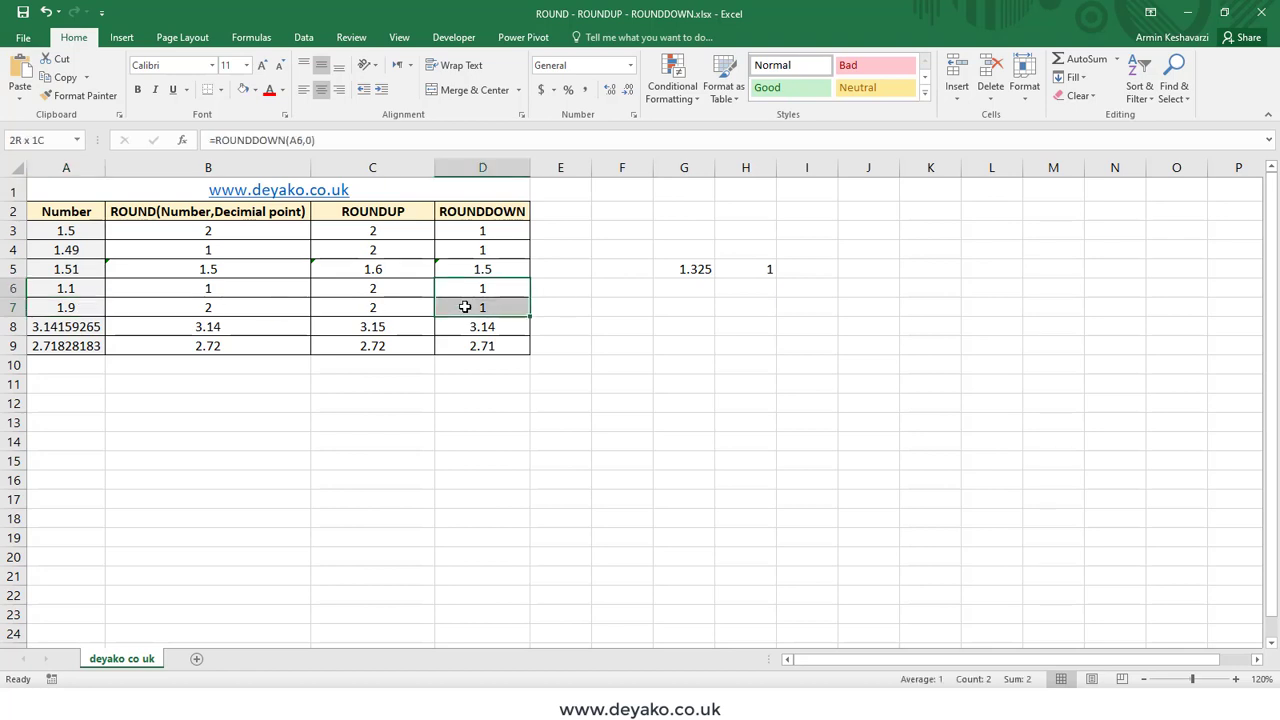
left_click_drag(489, 234, 491, 250)
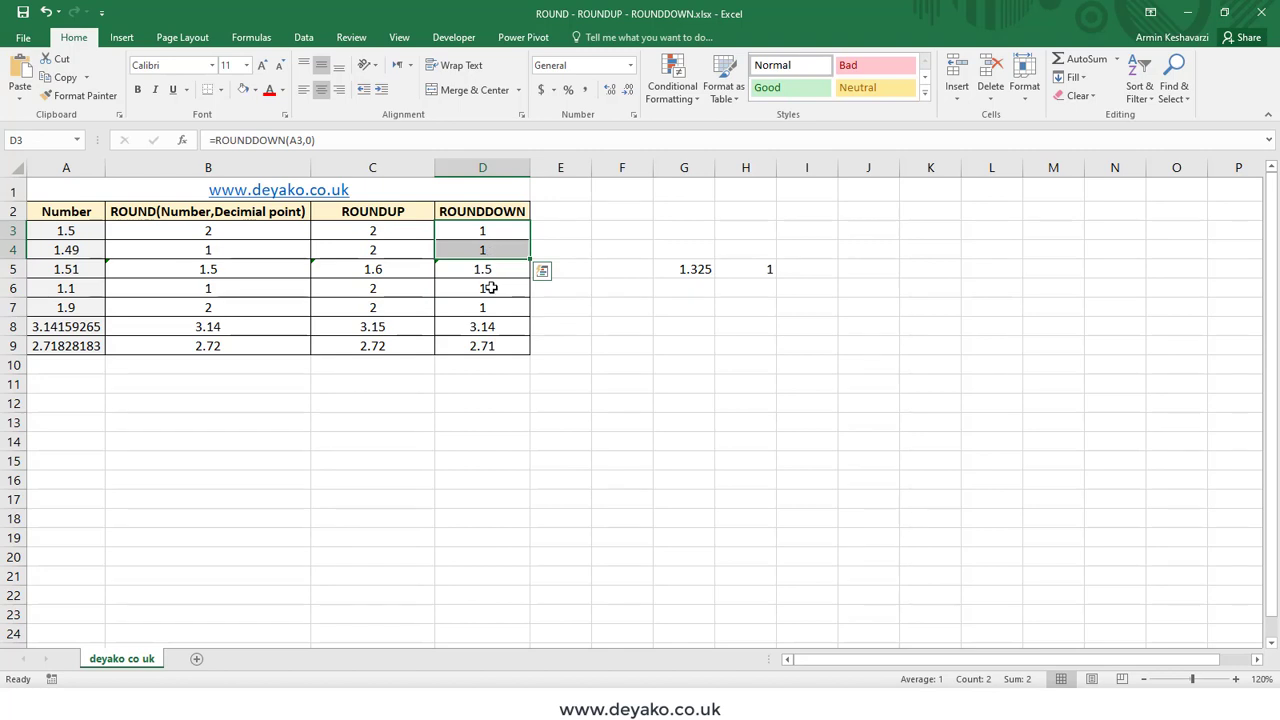
- Check the ROUNDDOWN formulas in D8 and D9 and examine the decimal-place argument of D9 without changing it
left_click(482, 327)
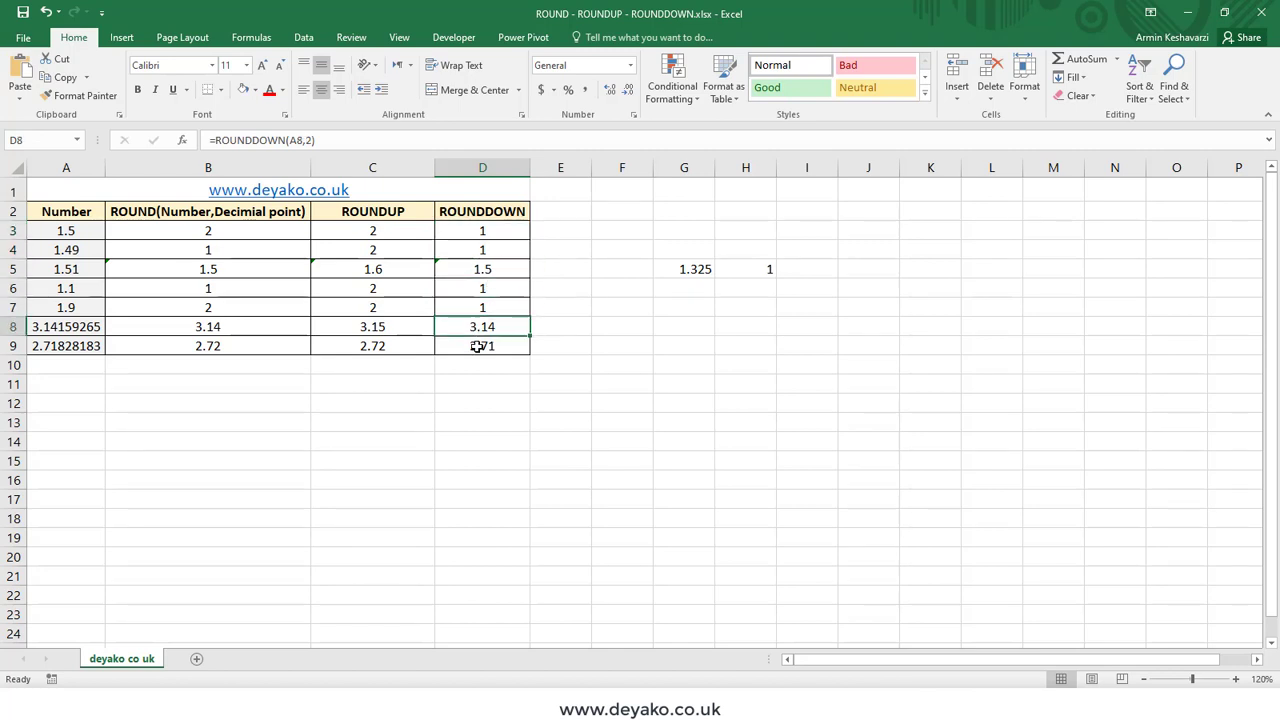
left_click(478, 346)
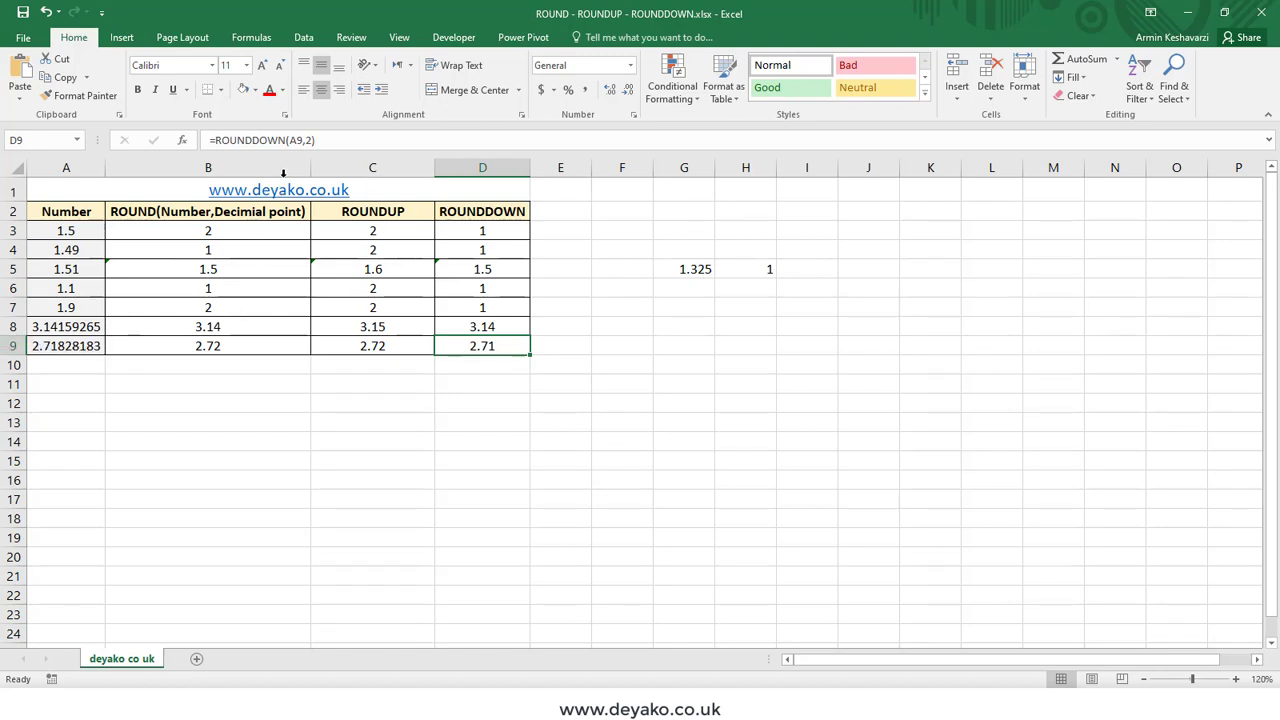
left_click(307, 140)
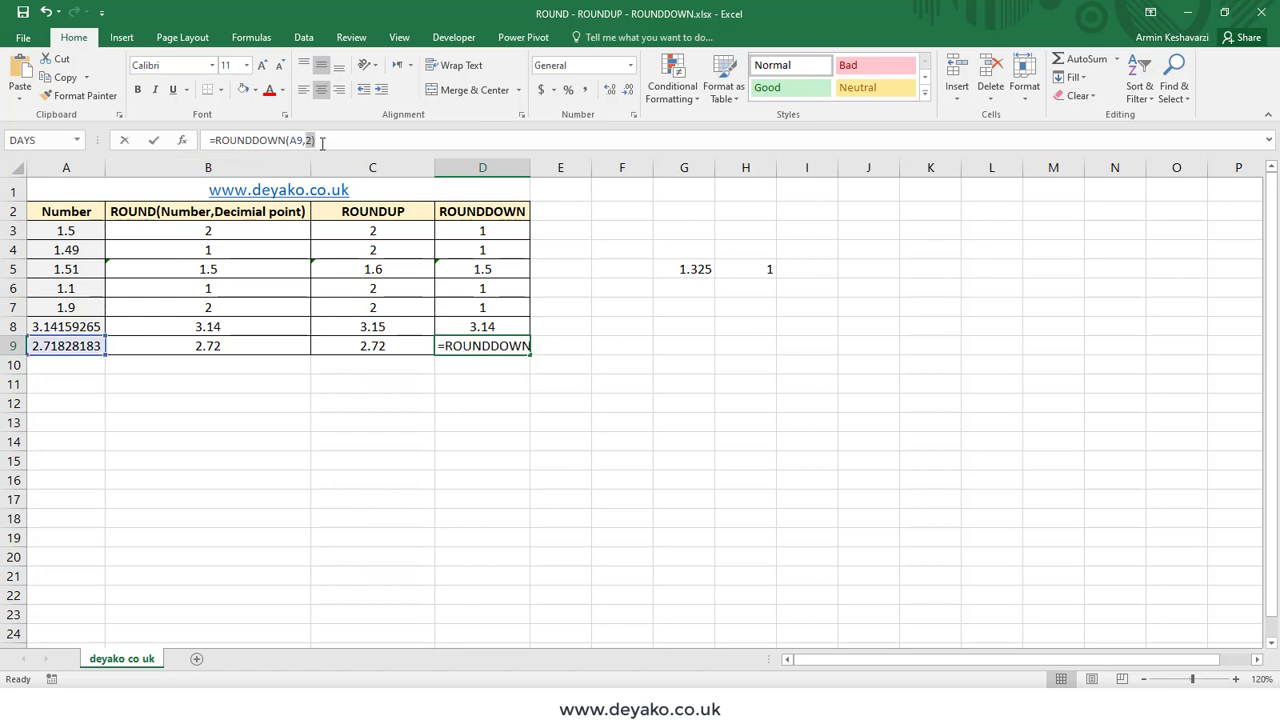
left_click(320, 141)
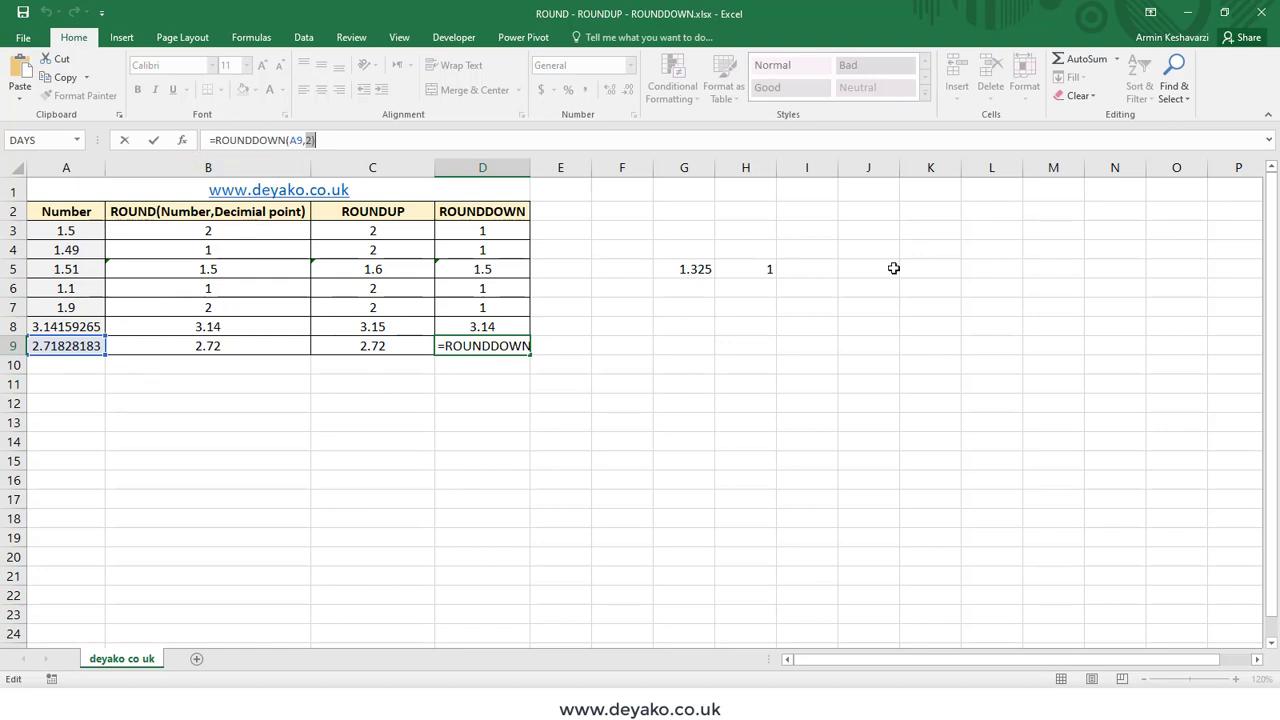
key("Return")
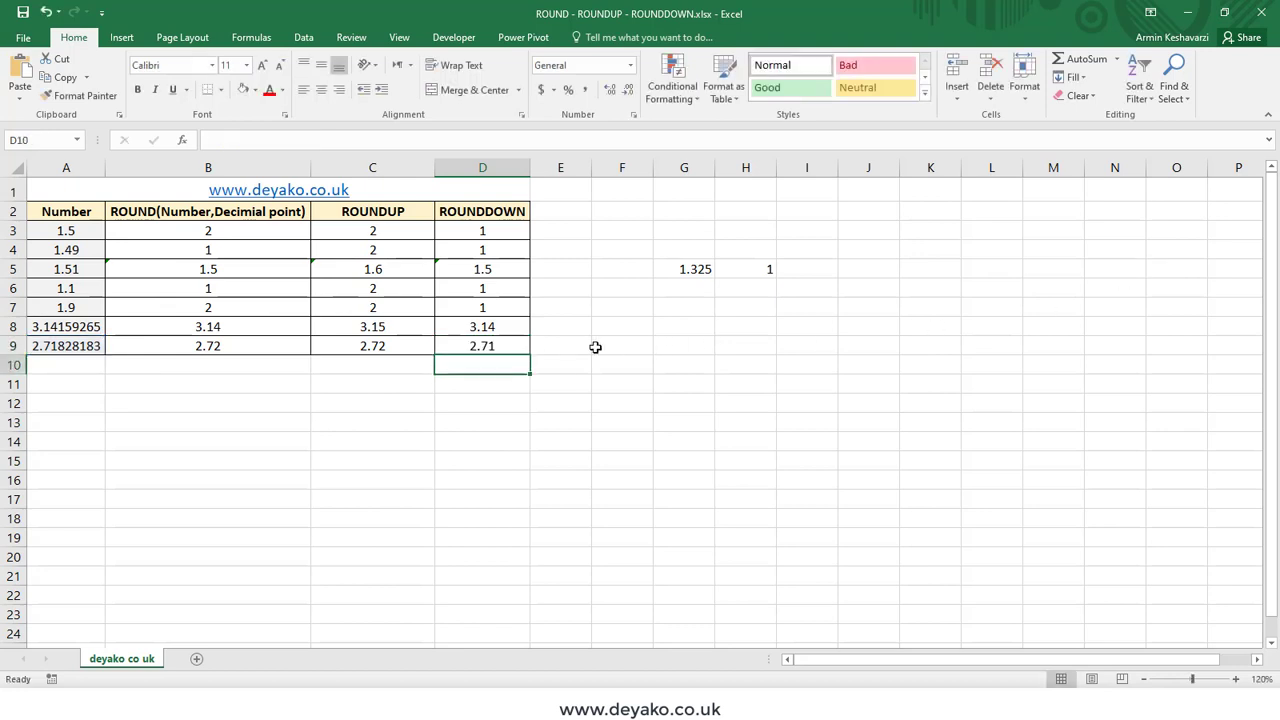
left_click(517, 348)
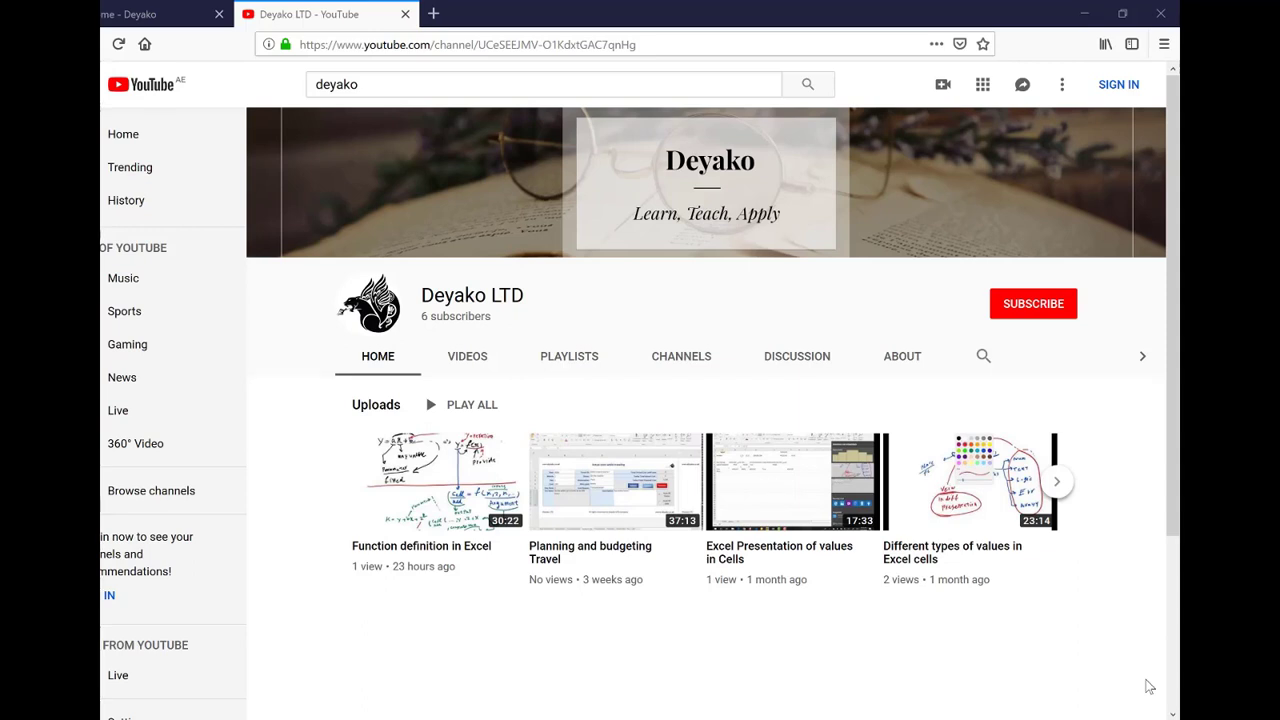
- Switch to the deyako.co.uk home page in the browser and look through its software categories and new products
key("ctrl+Tab")
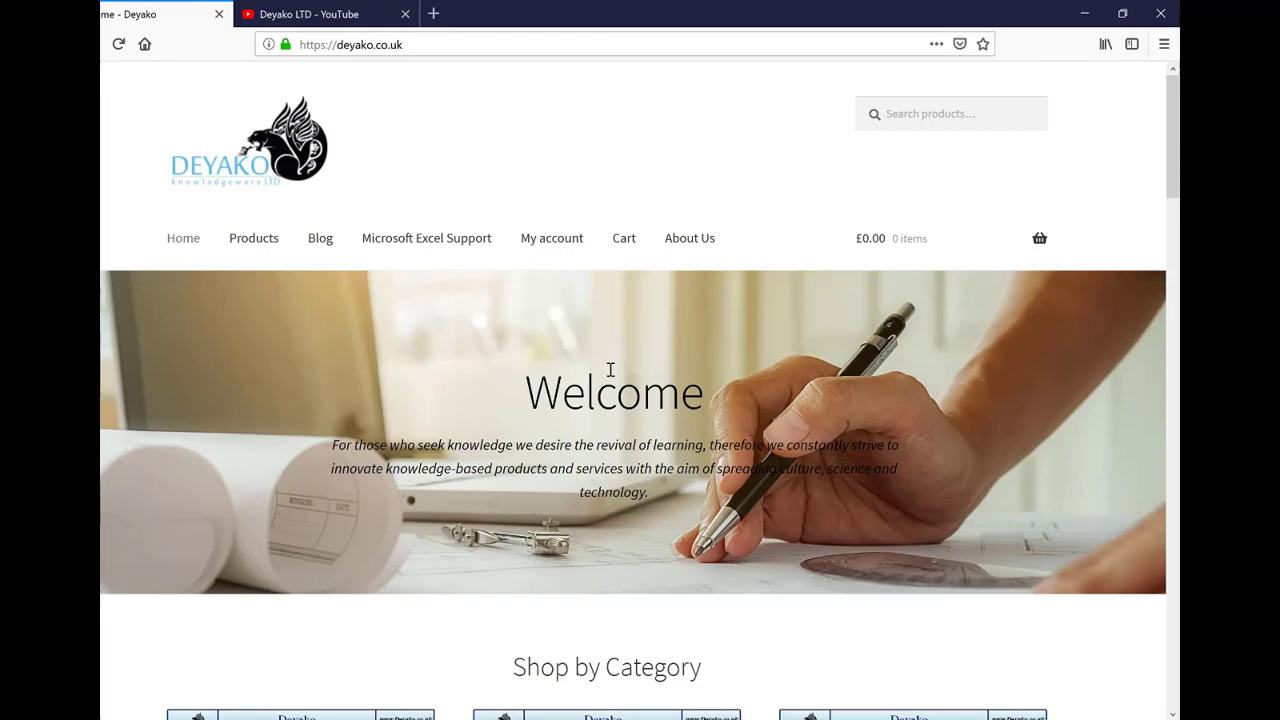
scroll(610, 370, "down", 10)
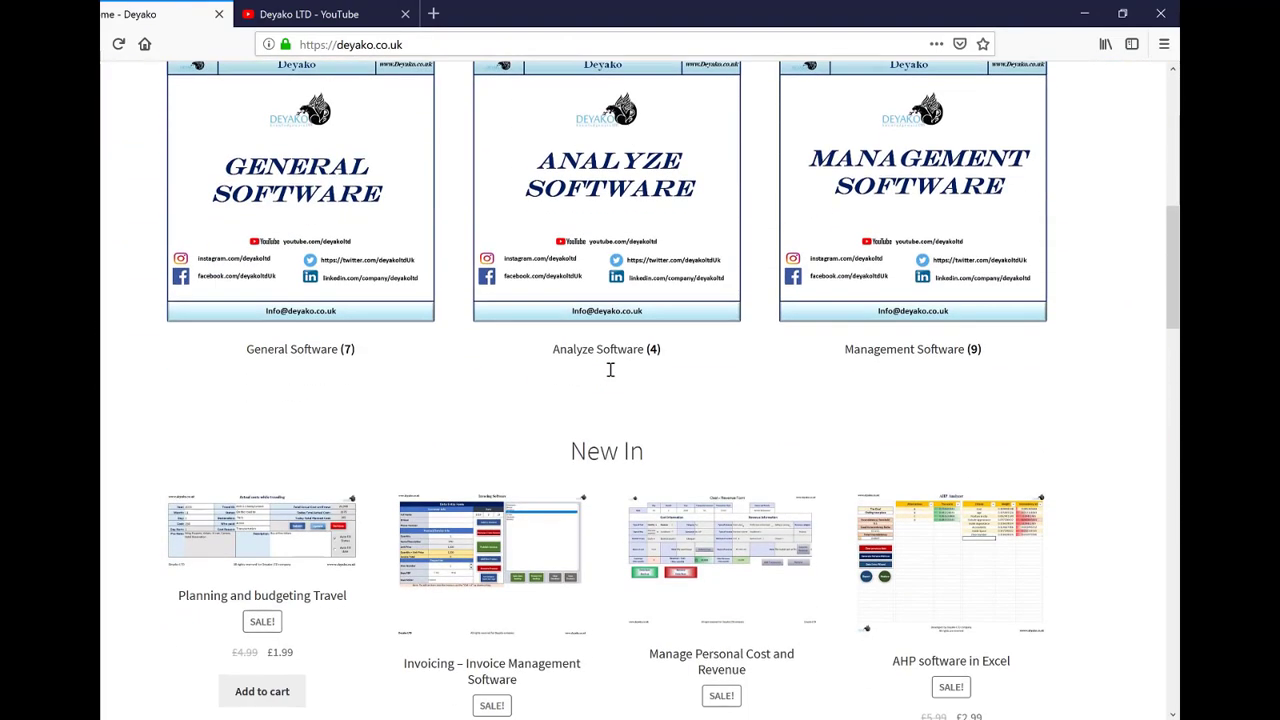